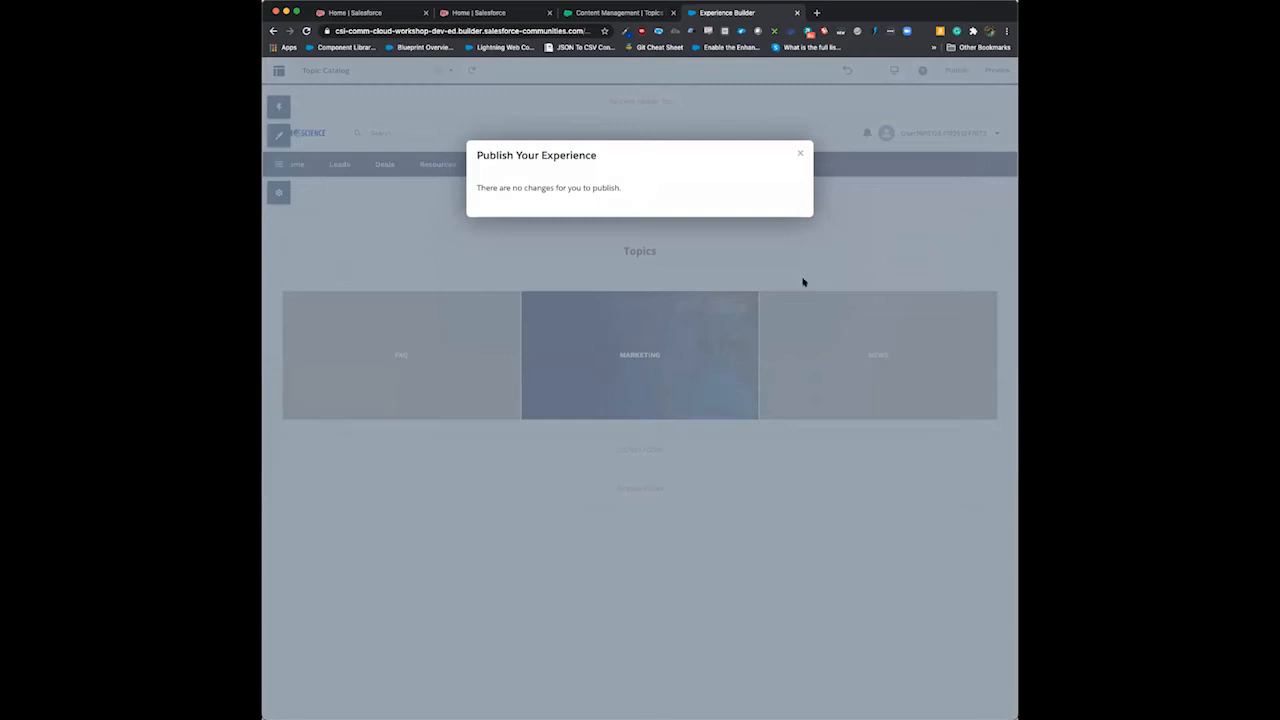
# - Dismiss the publish notice and open the Topic Detail page for editing
pyautogui.click(800, 154)
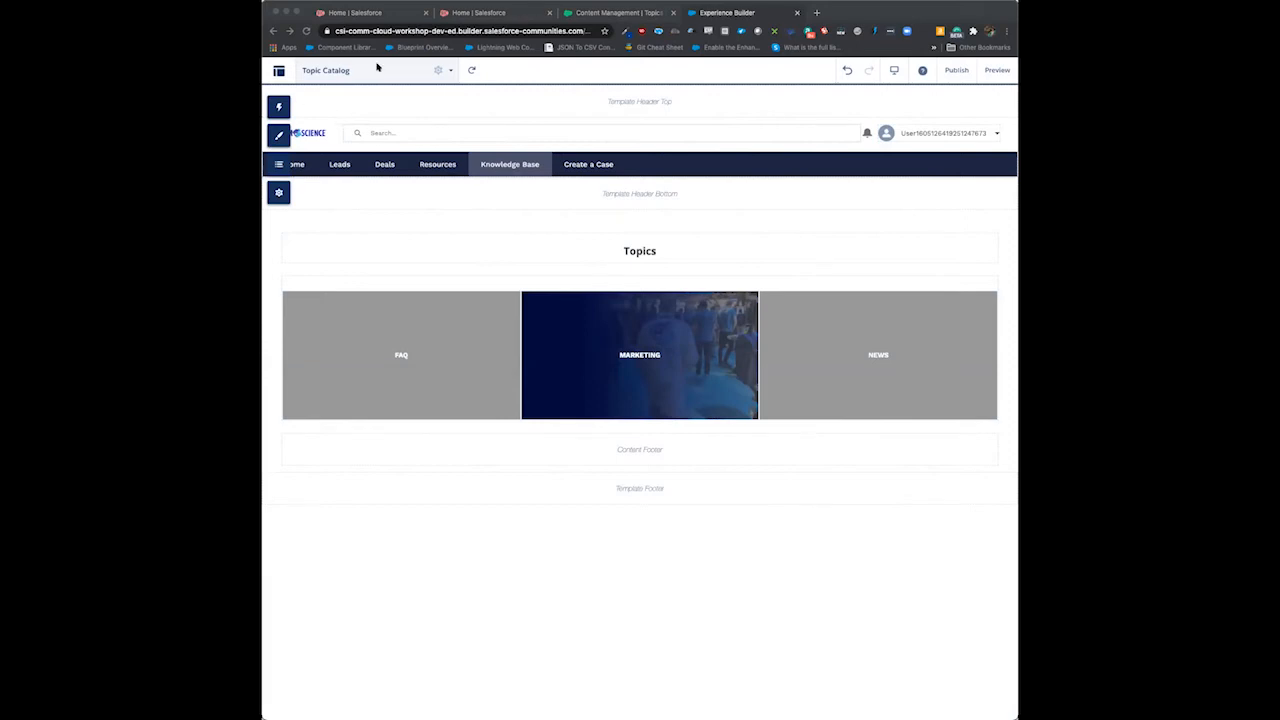
pyautogui.click(451, 71)
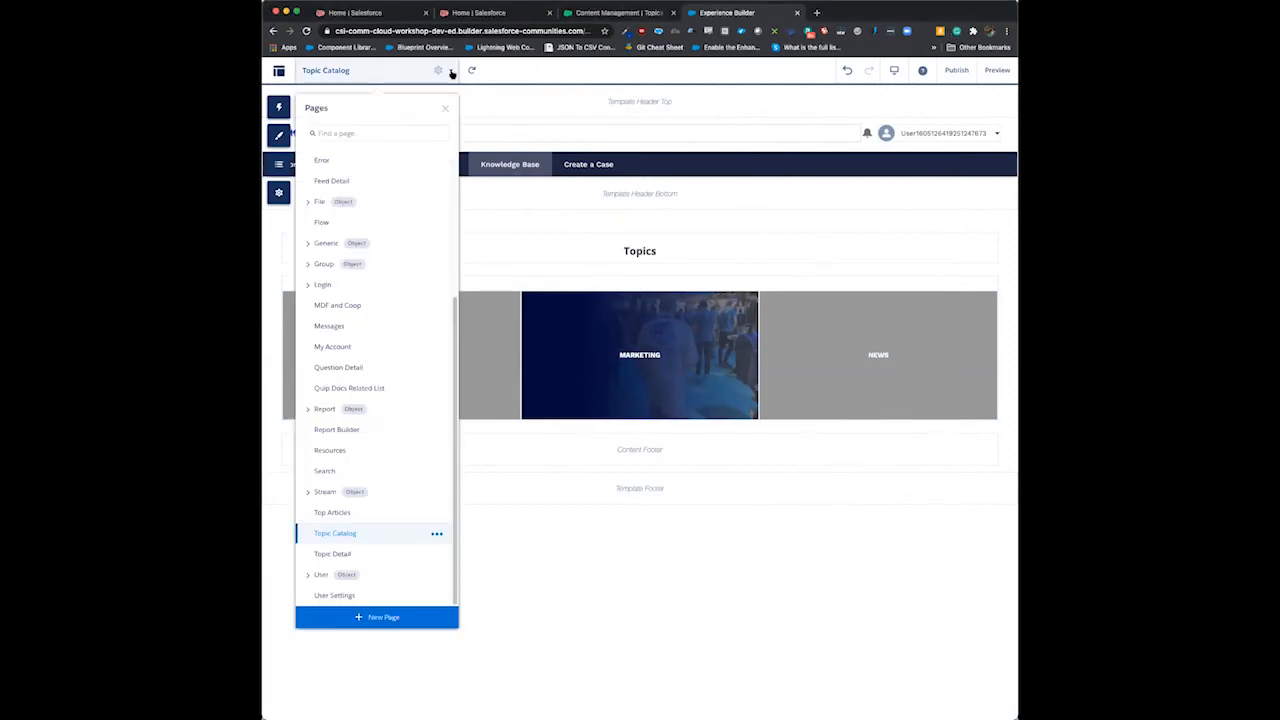
pyautogui.click(340, 132)
pyautogui.write('topic de')
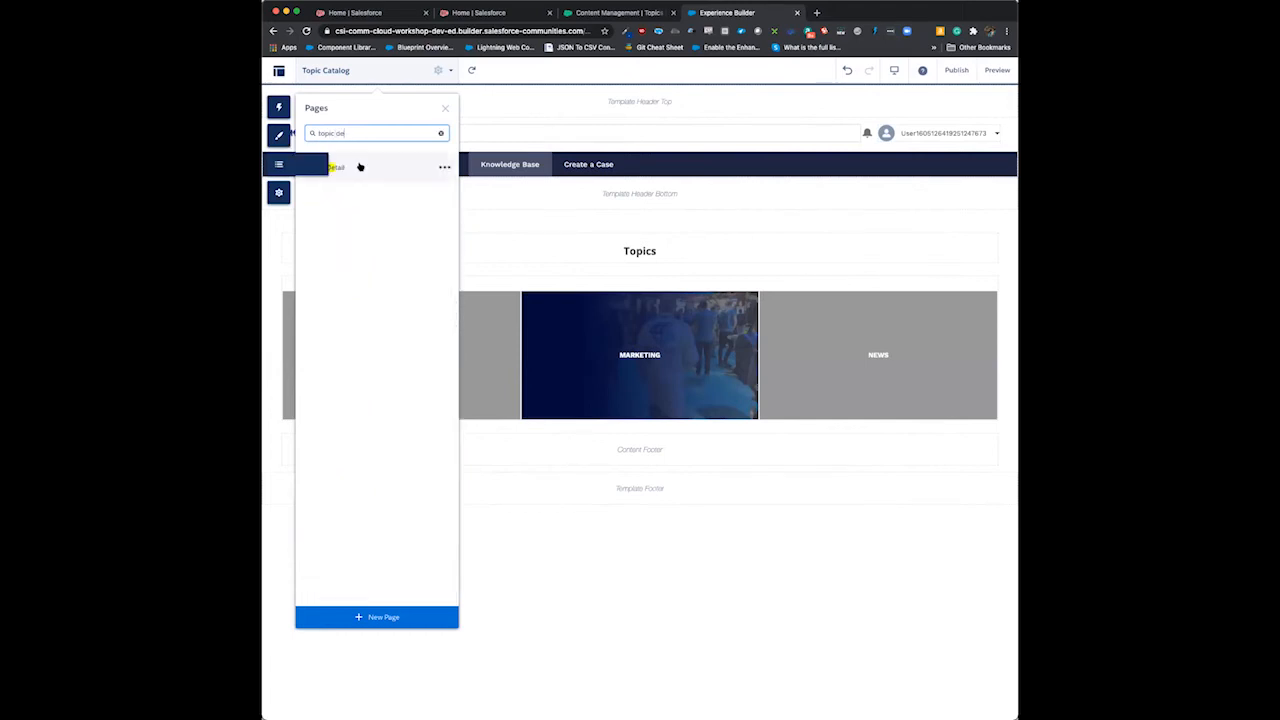
pyautogui.click(351, 166)
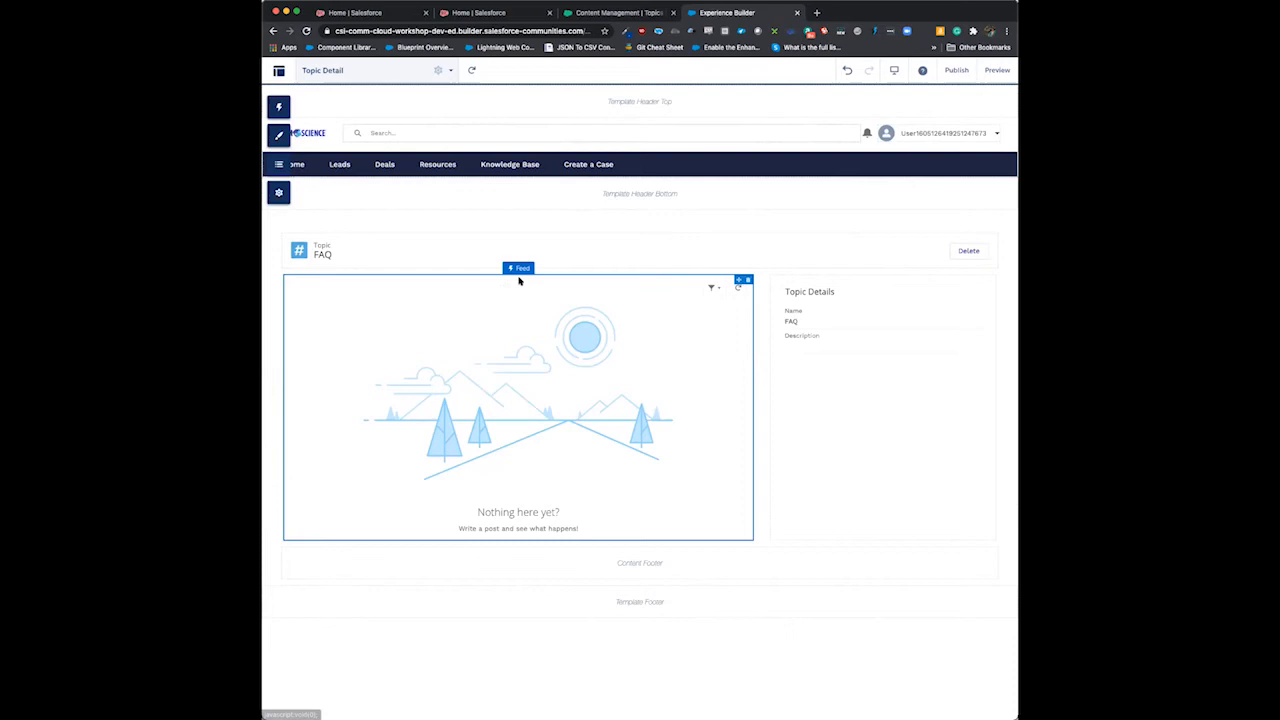
# - Replace the Feed component in the Topic Detail page's content area with the Articles With This Topic component
pyautogui.click(748, 280)
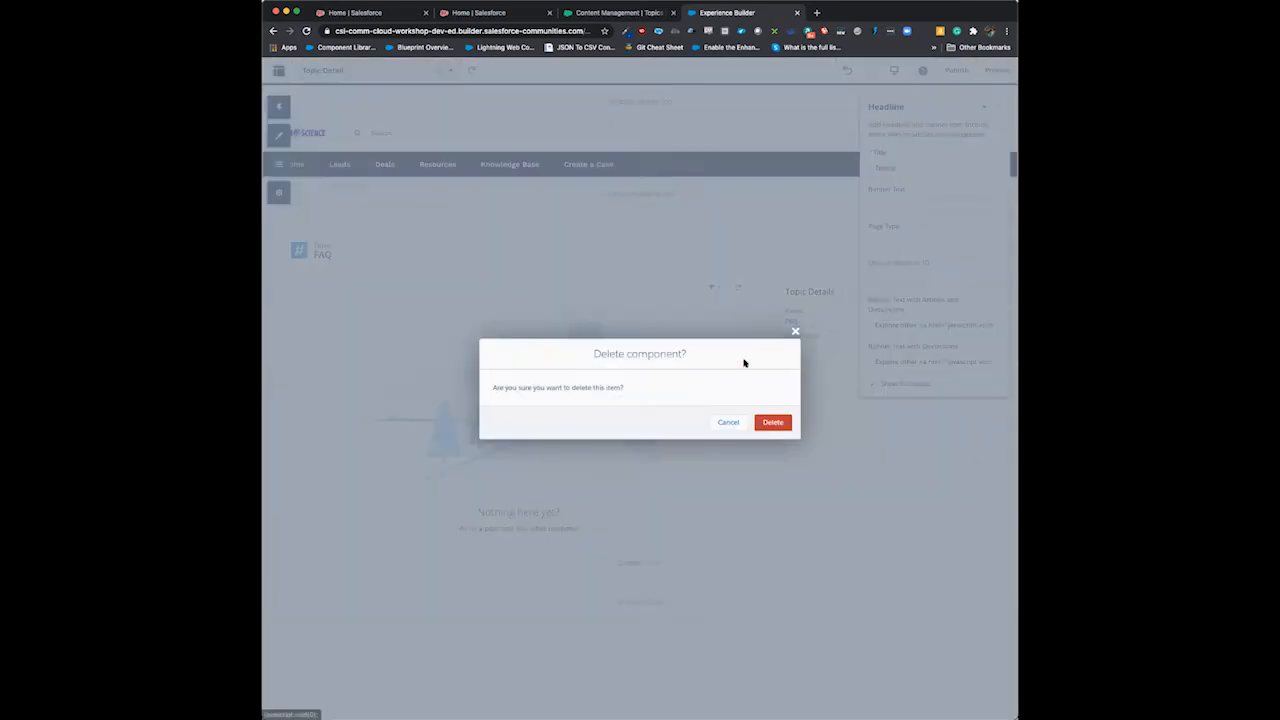
pyautogui.click(771, 420)
pyautogui.click(280, 106)
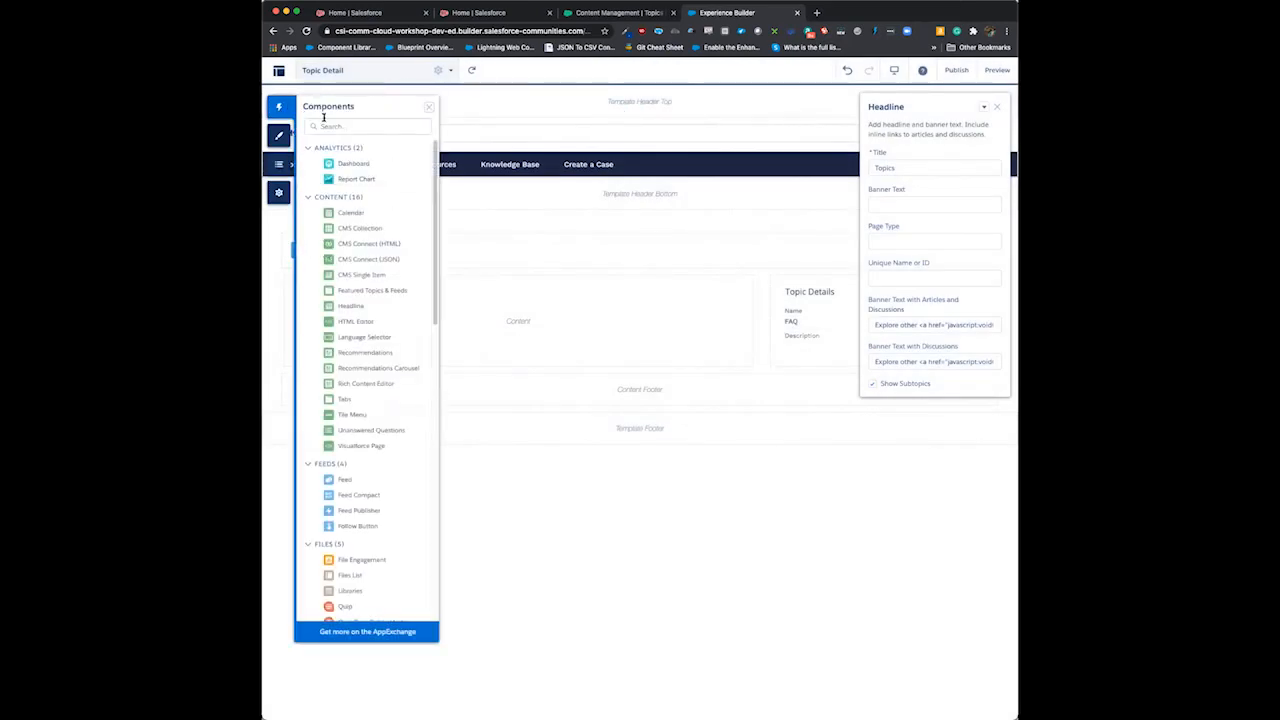
pyautogui.click(346, 122)
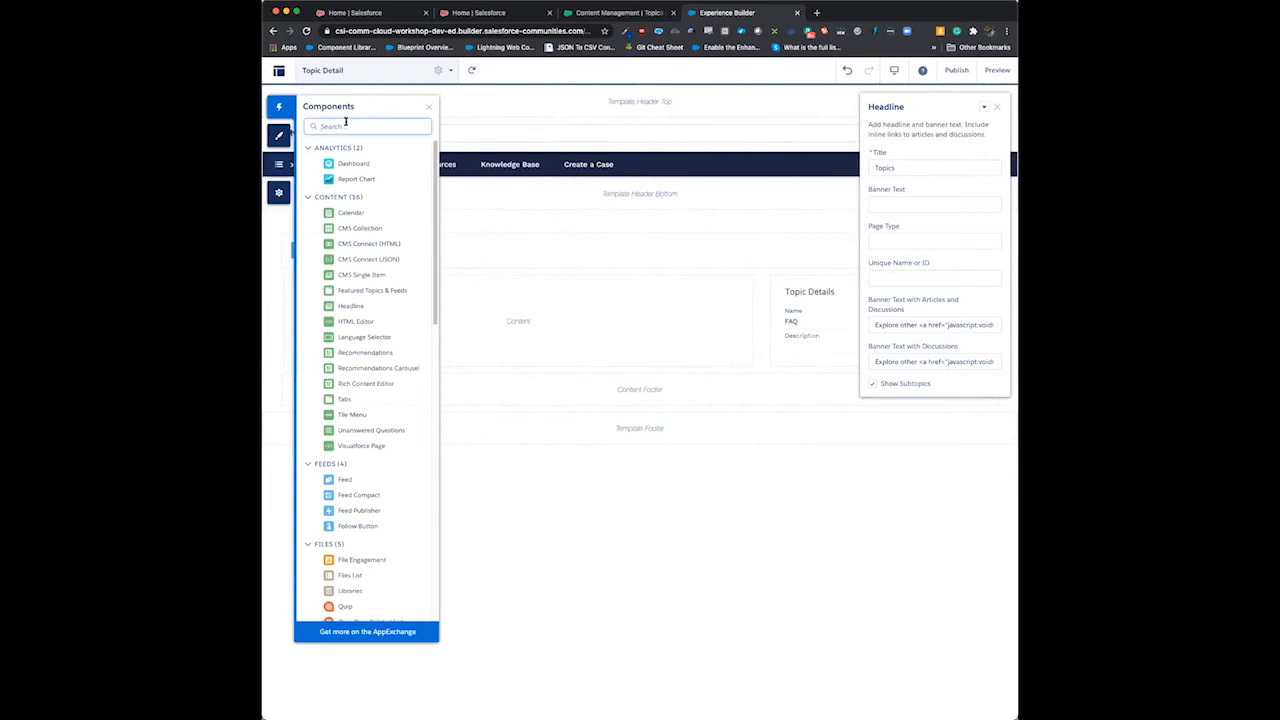
pyautogui.write('art')
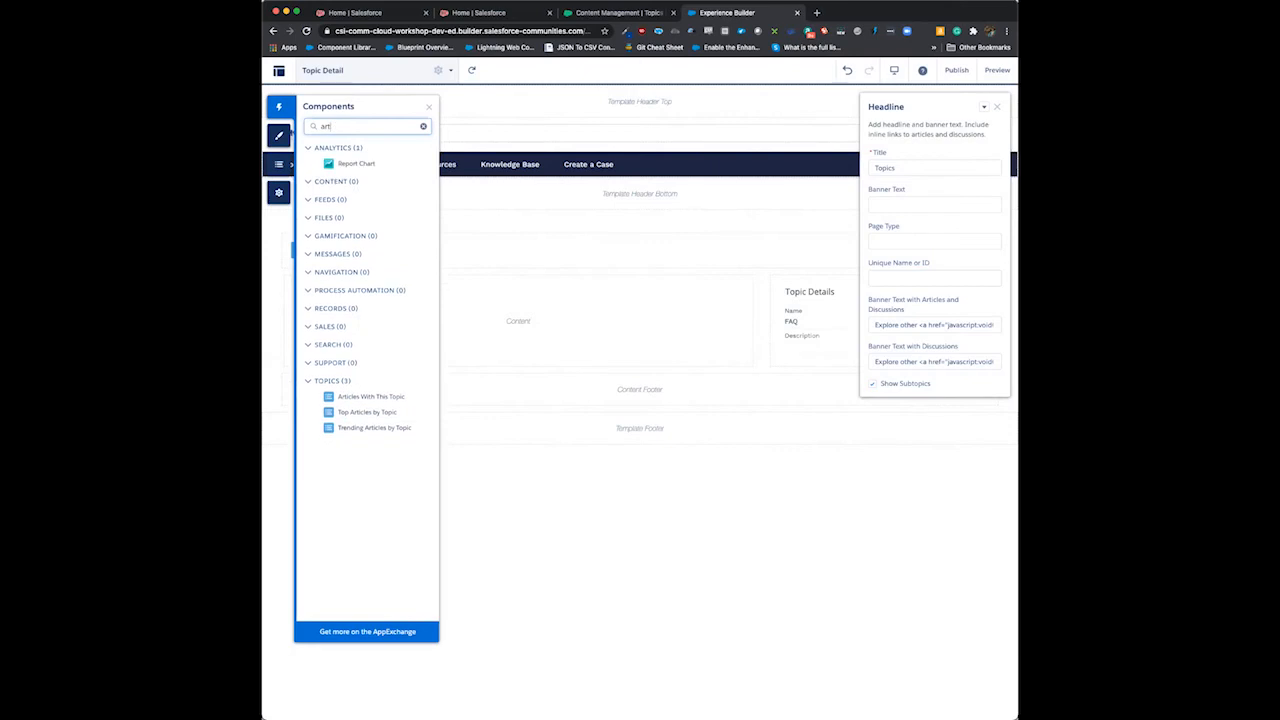
pyautogui.write('i')
pyautogui.moveTo(348, 381); pyautogui.dragTo(540, 291)
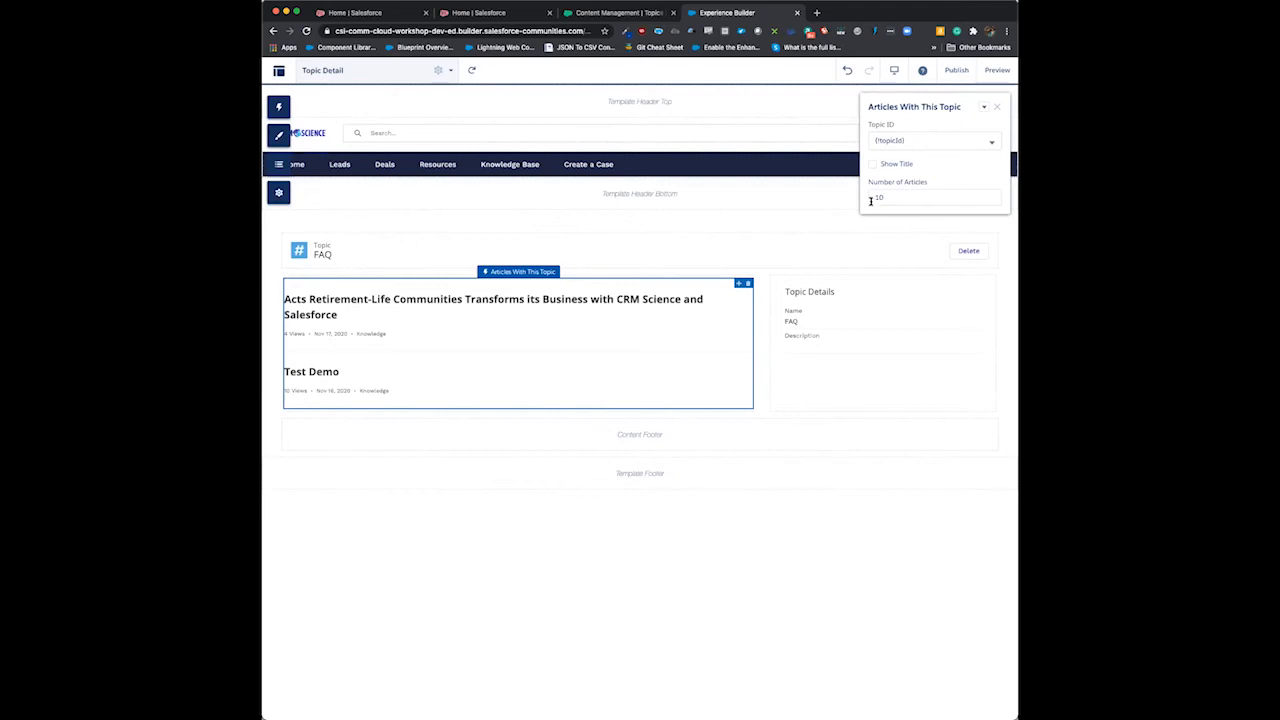
# - Publish the recent changes to the experience and dismiss the publishing dialog
pyautogui.click(956, 72)
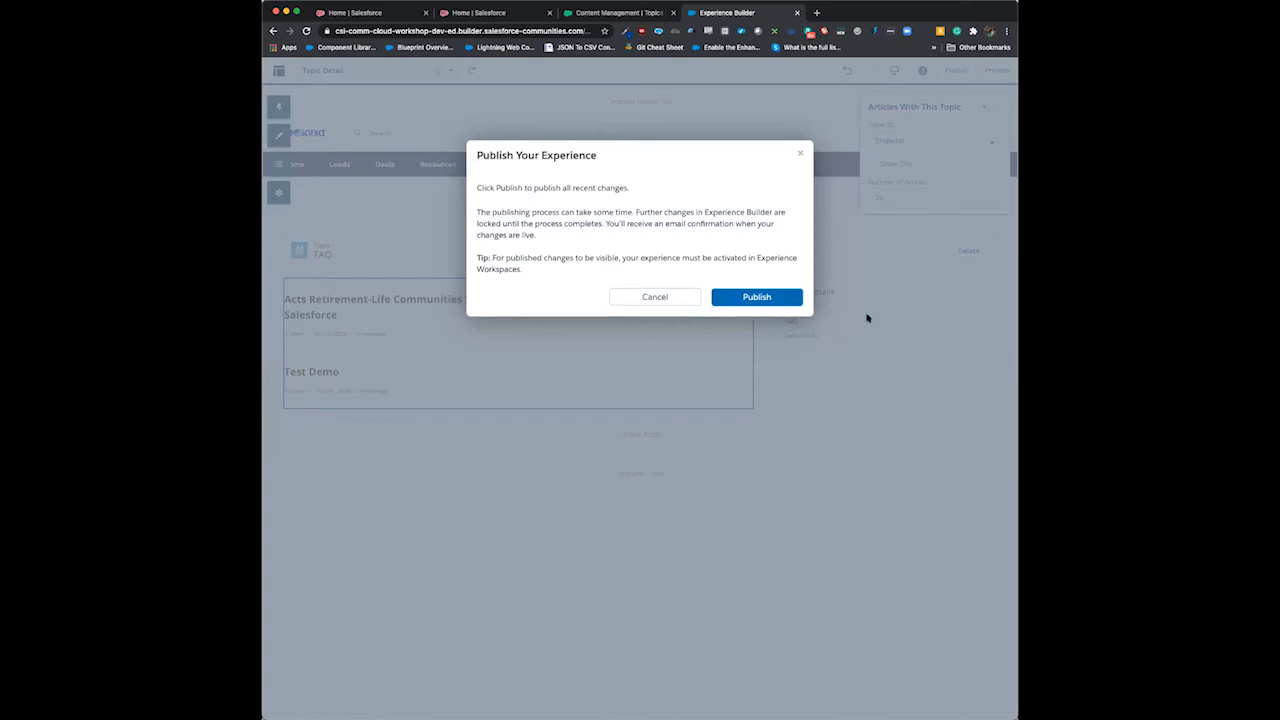
pyautogui.click(762, 295)
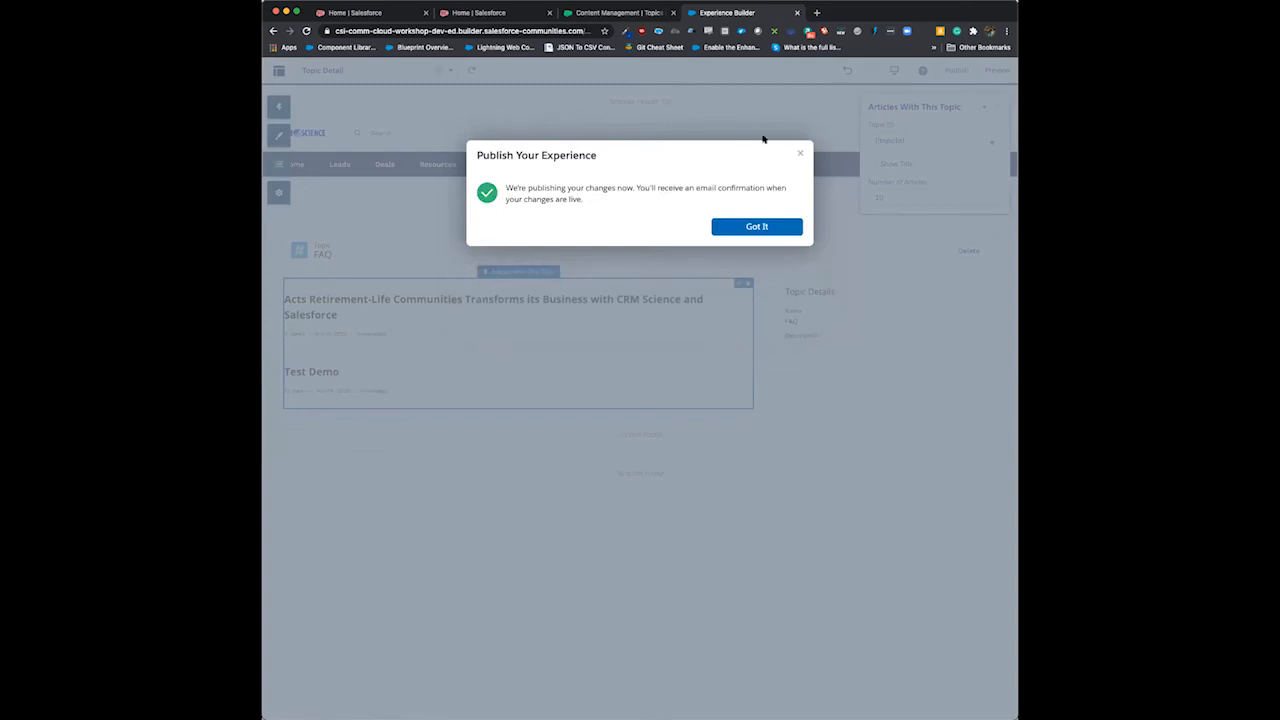
pyautogui.click(800, 154)
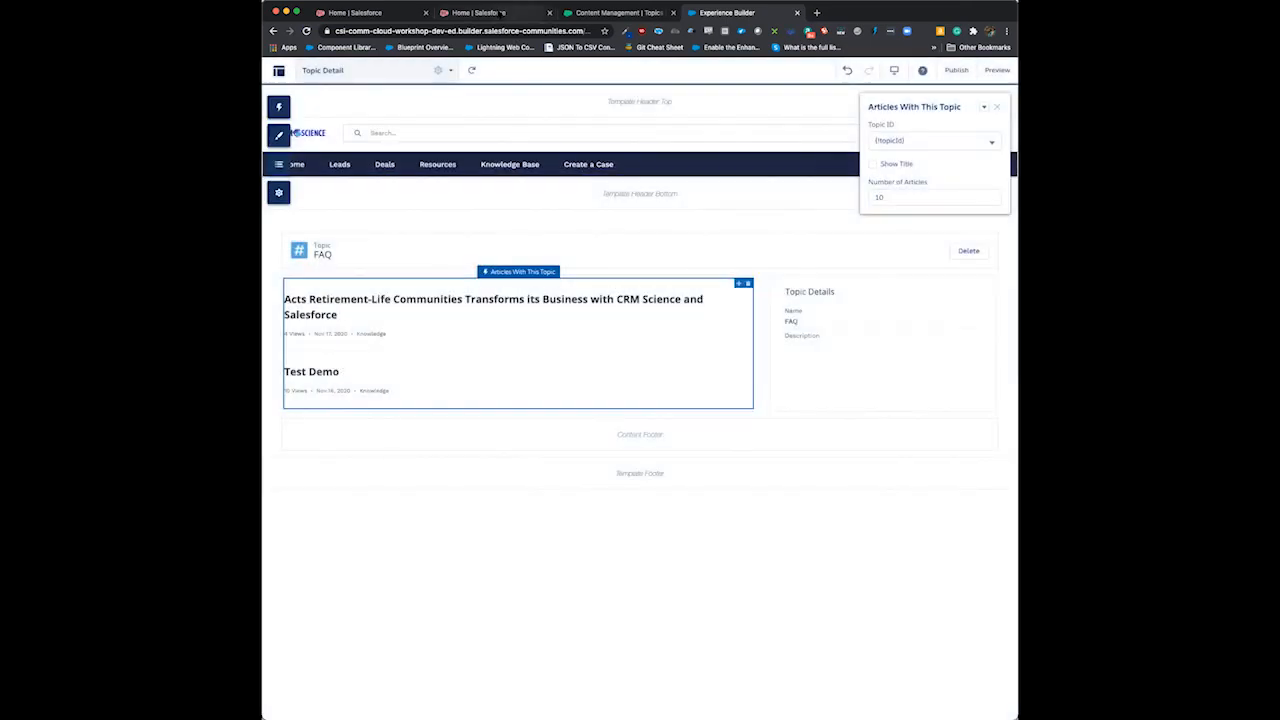
# - Switch to the Salesforce org, open Setup, find the Files item and display its Libraries list
pyautogui.click(497, 13)
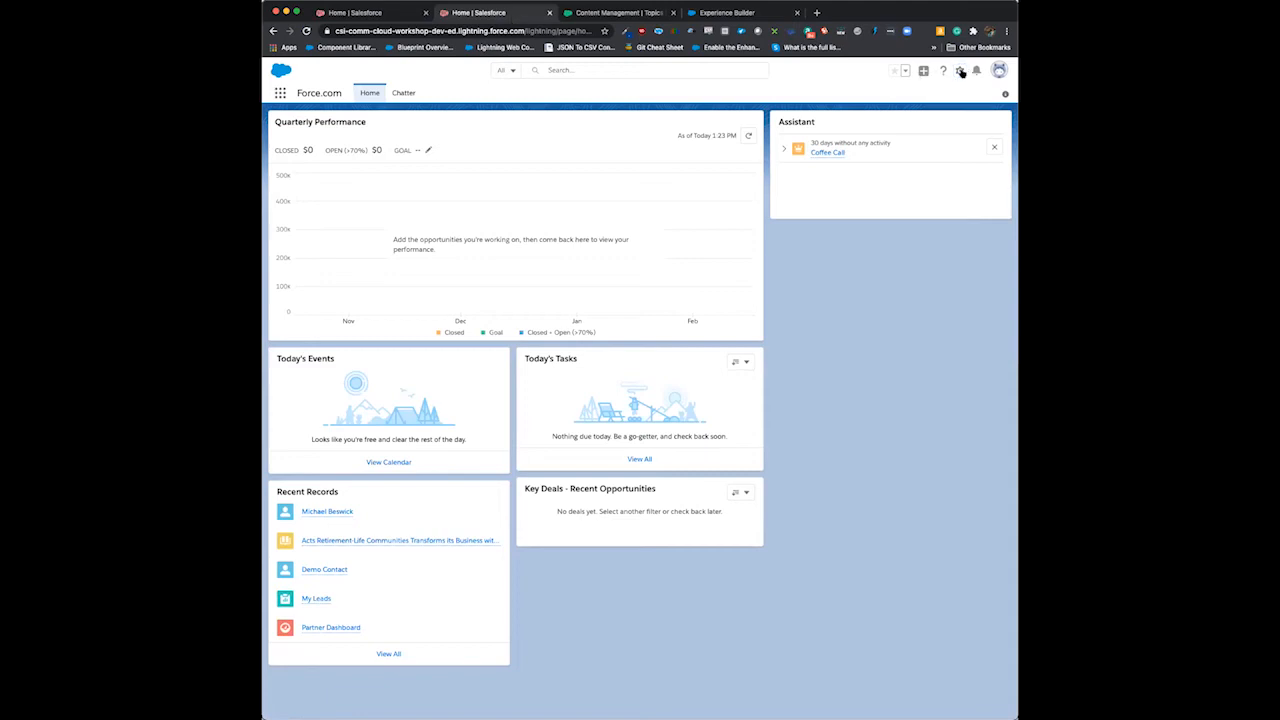
pyautogui.click(959, 71)
pyautogui.click(913, 100)
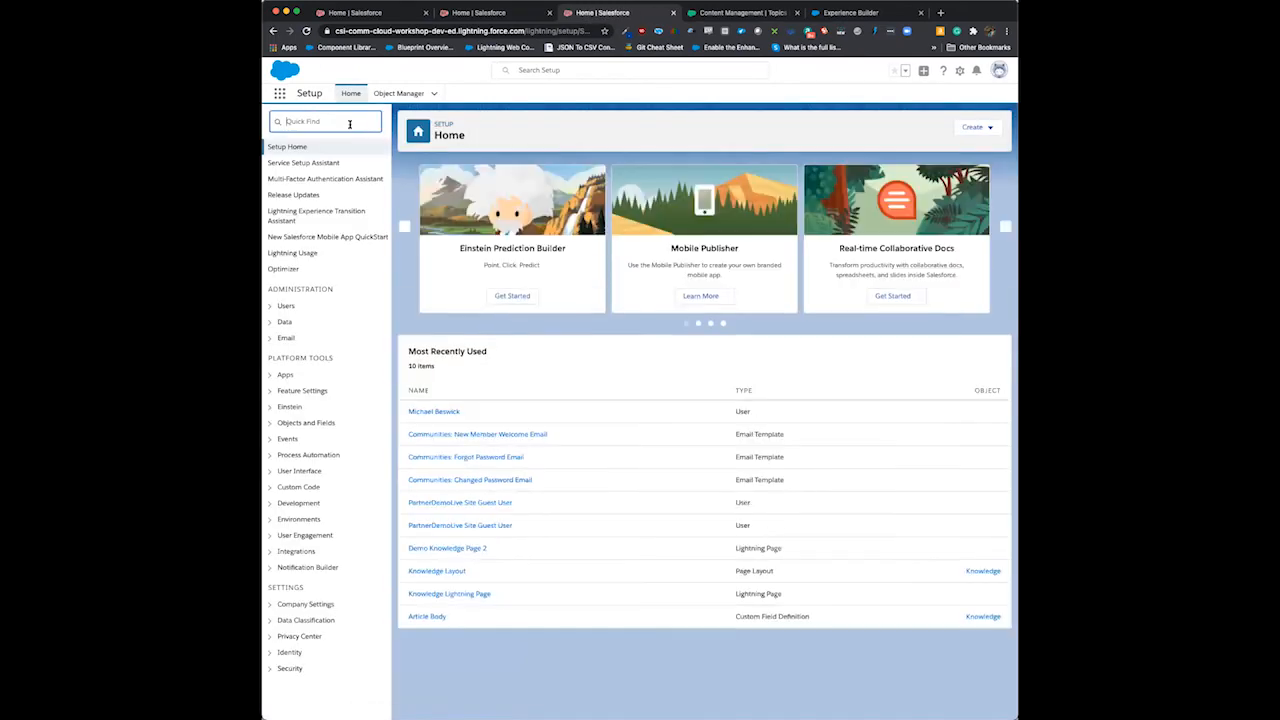
pyautogui.click(280, 94)
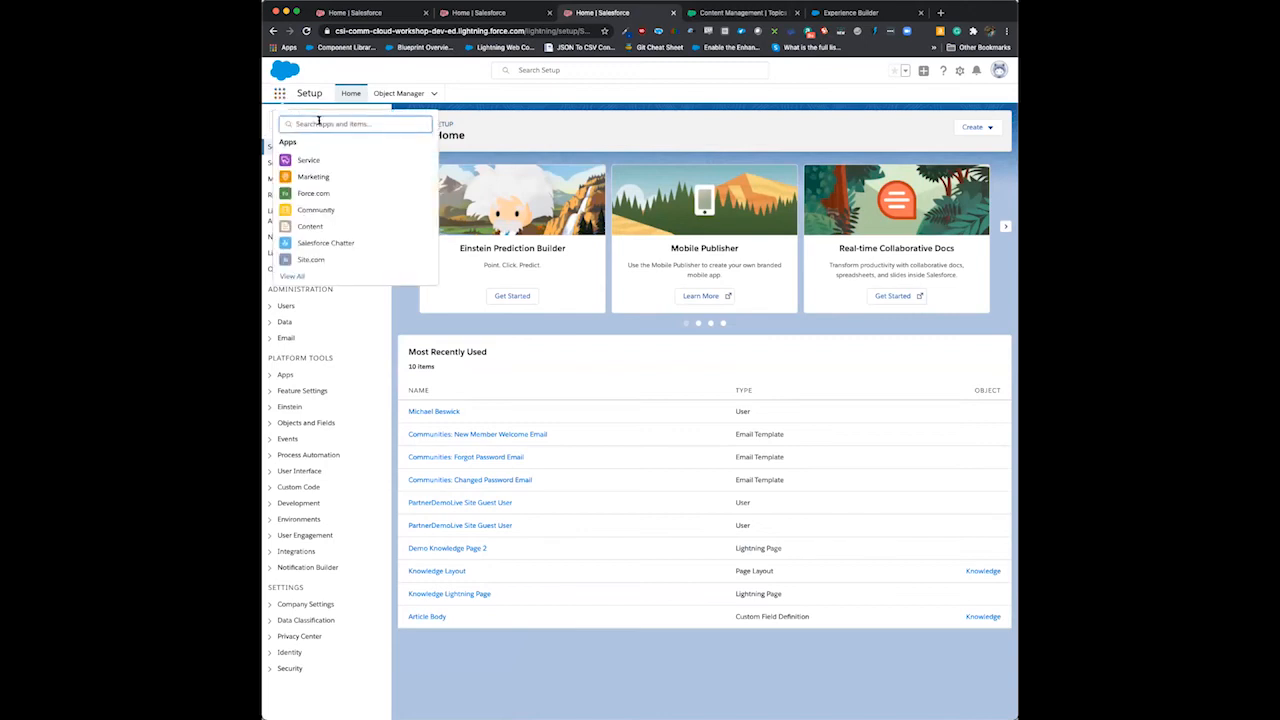
pyautogui.write('file')
pyautogui.click(292, 190)
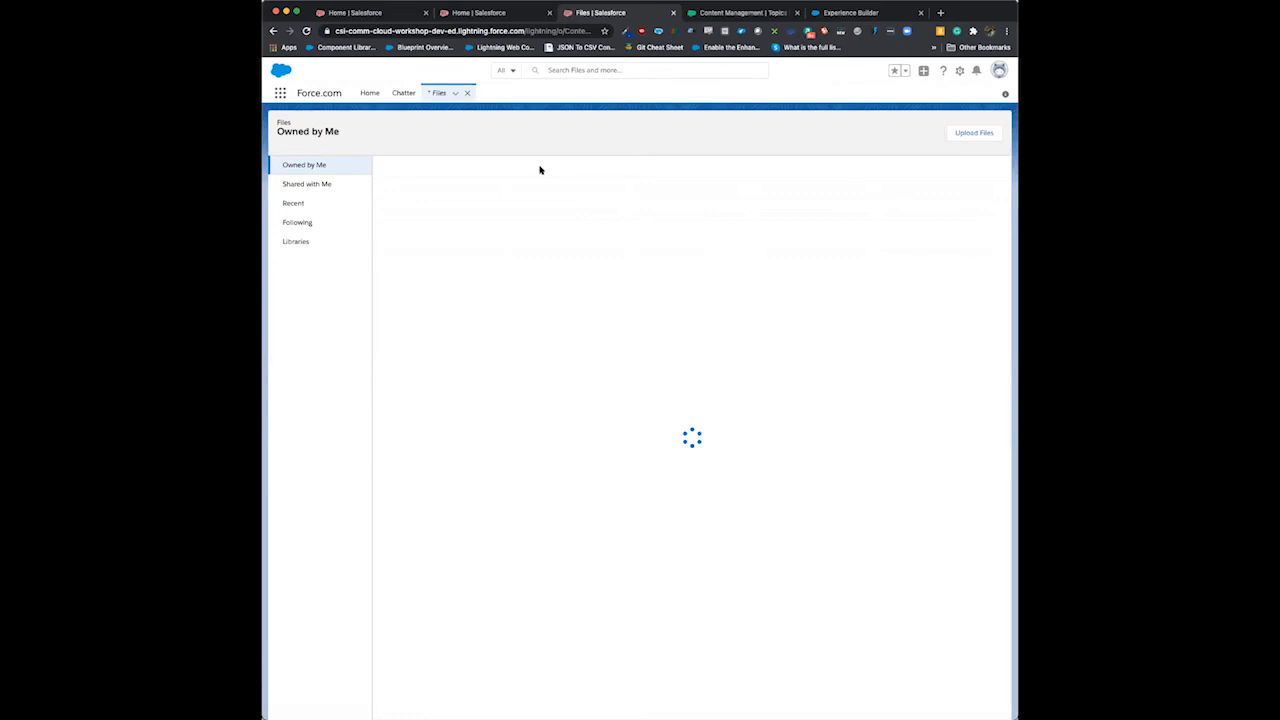
pyautogui.click(297, 243)
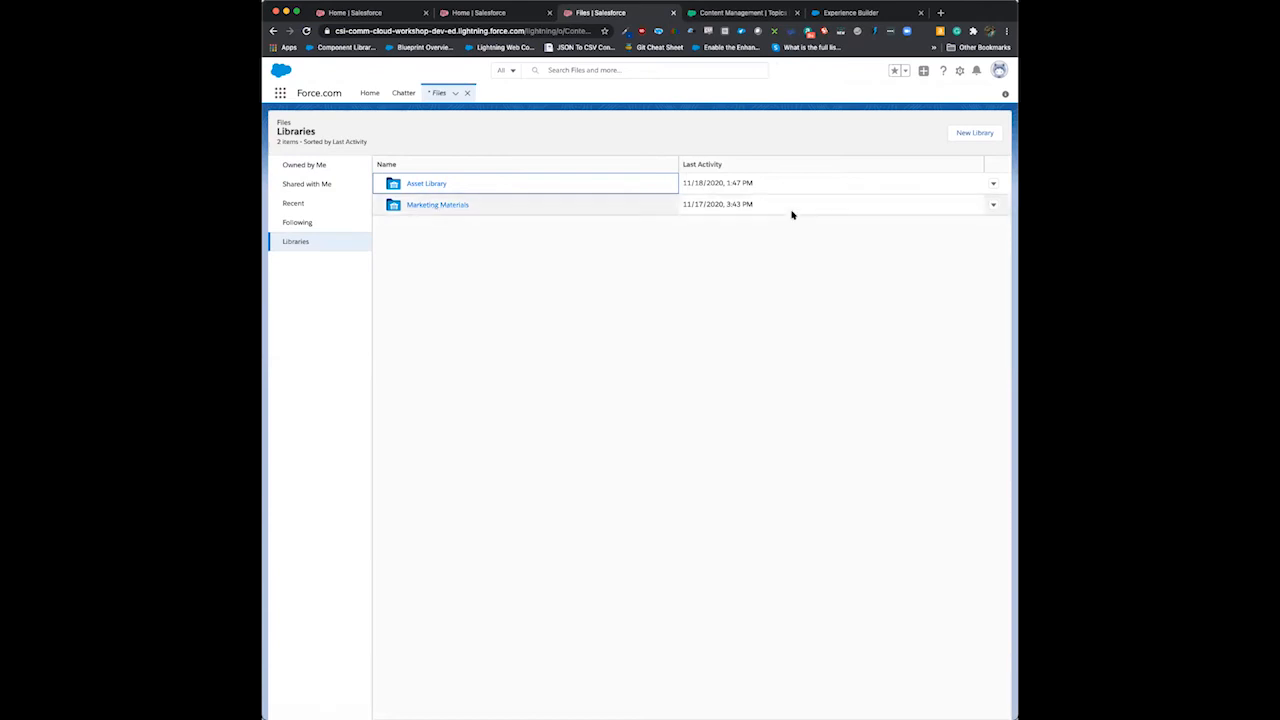
# - Create a new library named Demo Library with an uploaded library image
pyautogui.click(977, 134)
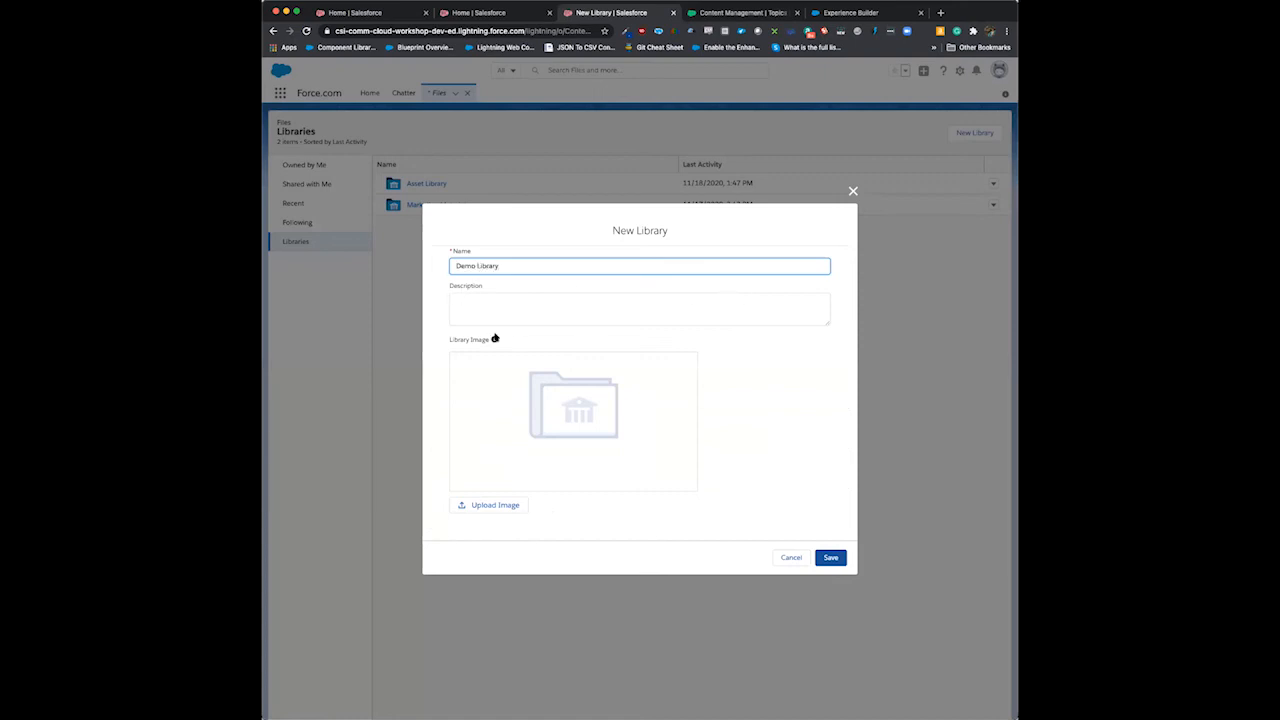
pyautogui.click(500, 510)
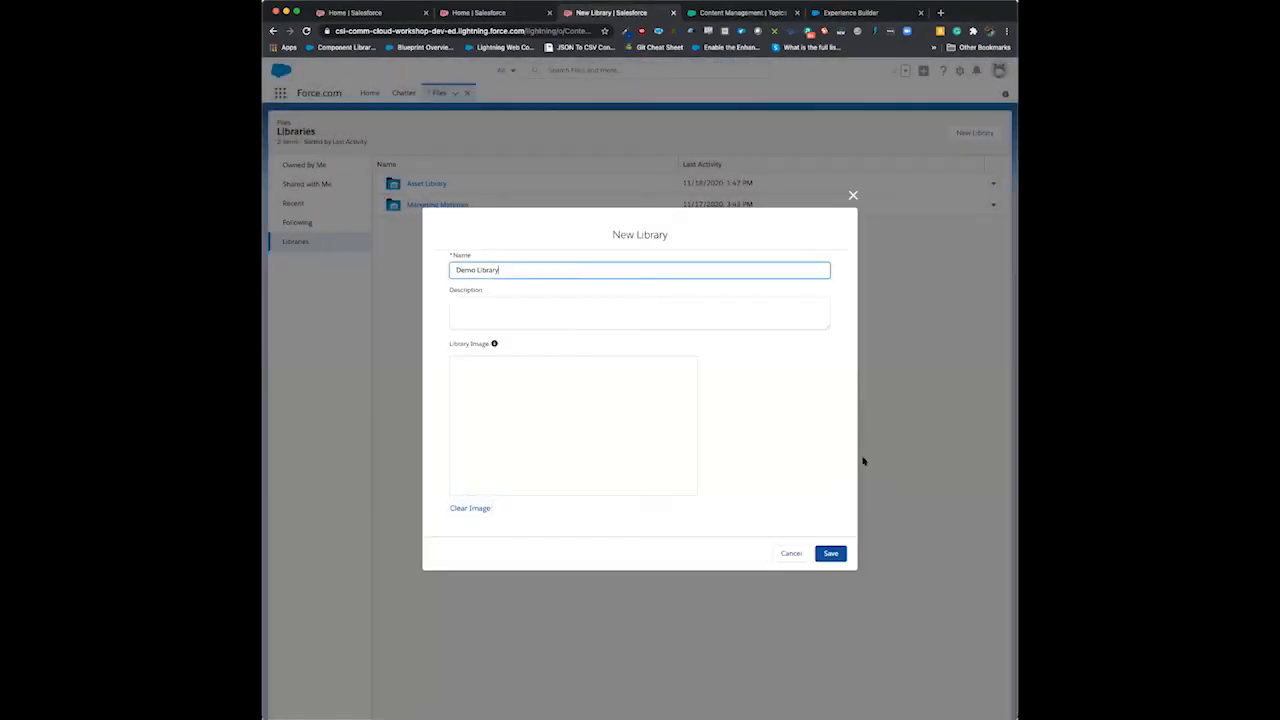
pyautogui.click(831, 554)
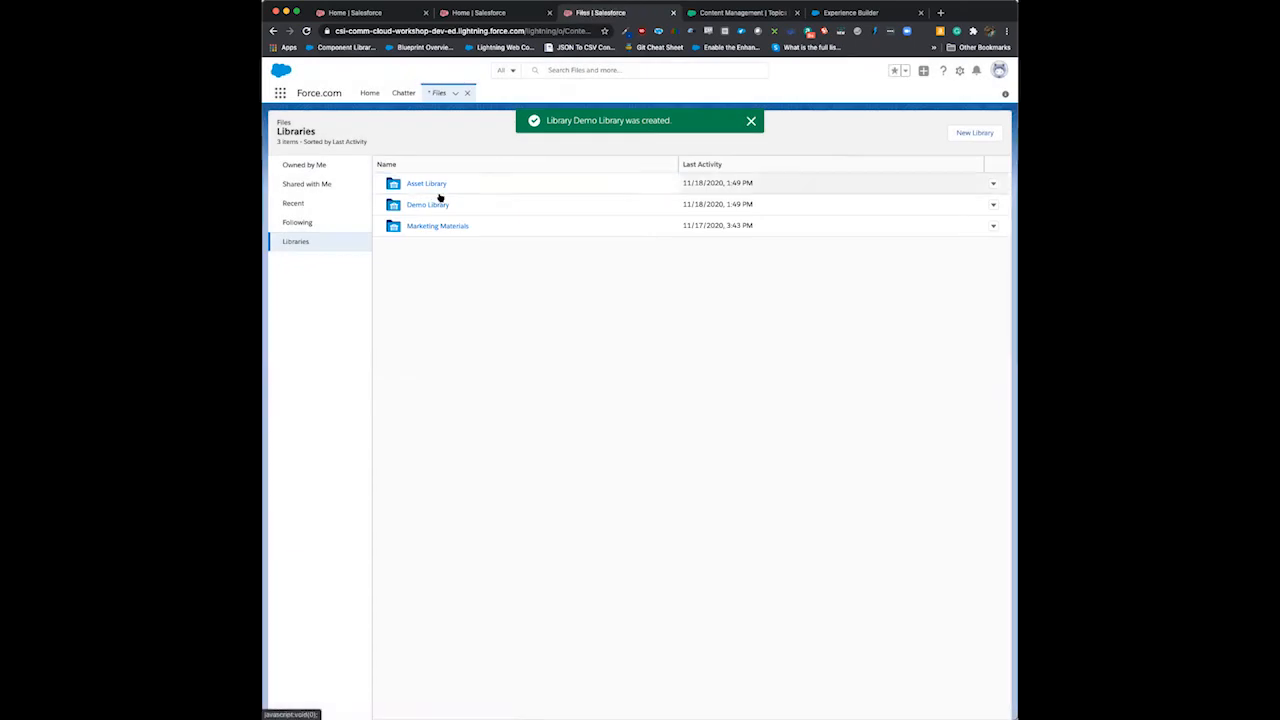
# - Open the member management for Demo Library
pyautogui.click(993, 205)
pyautogui.click(965, 224)
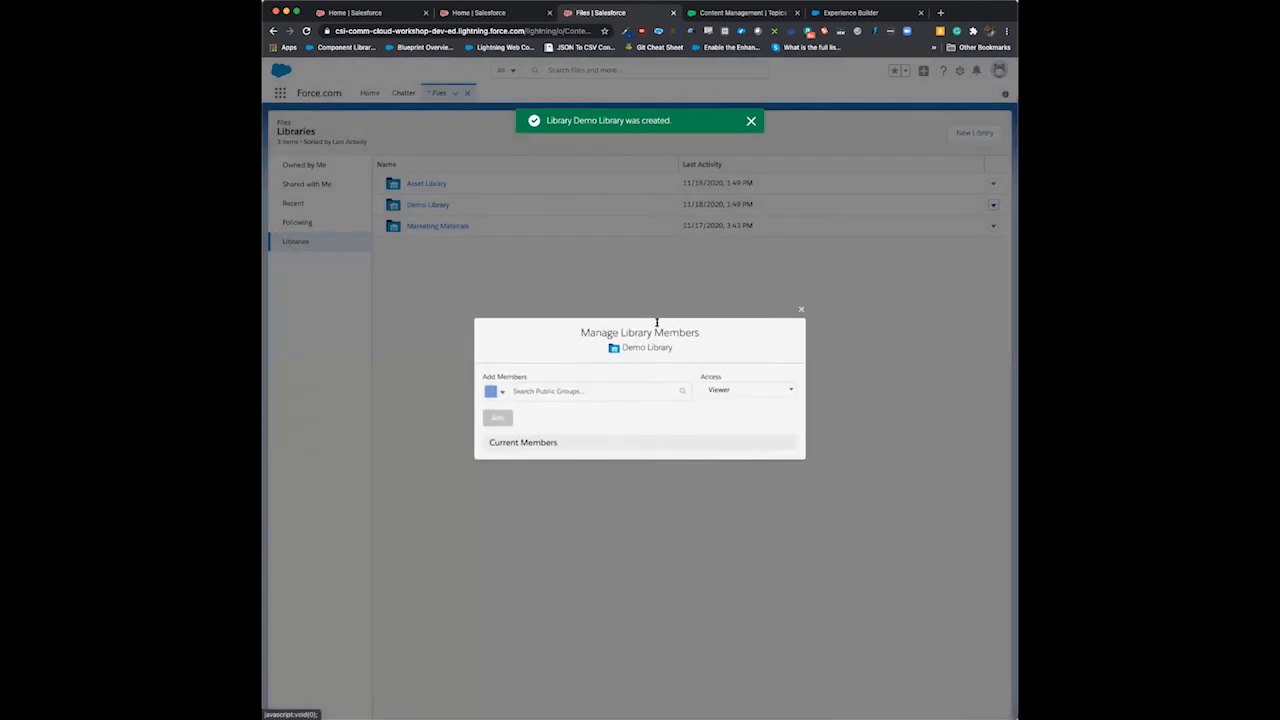
# - Try to add the public group CSI_Partner_Demo to Demo Library with Viewer access, then clear the selected group
pyautogui.click(674, 378)
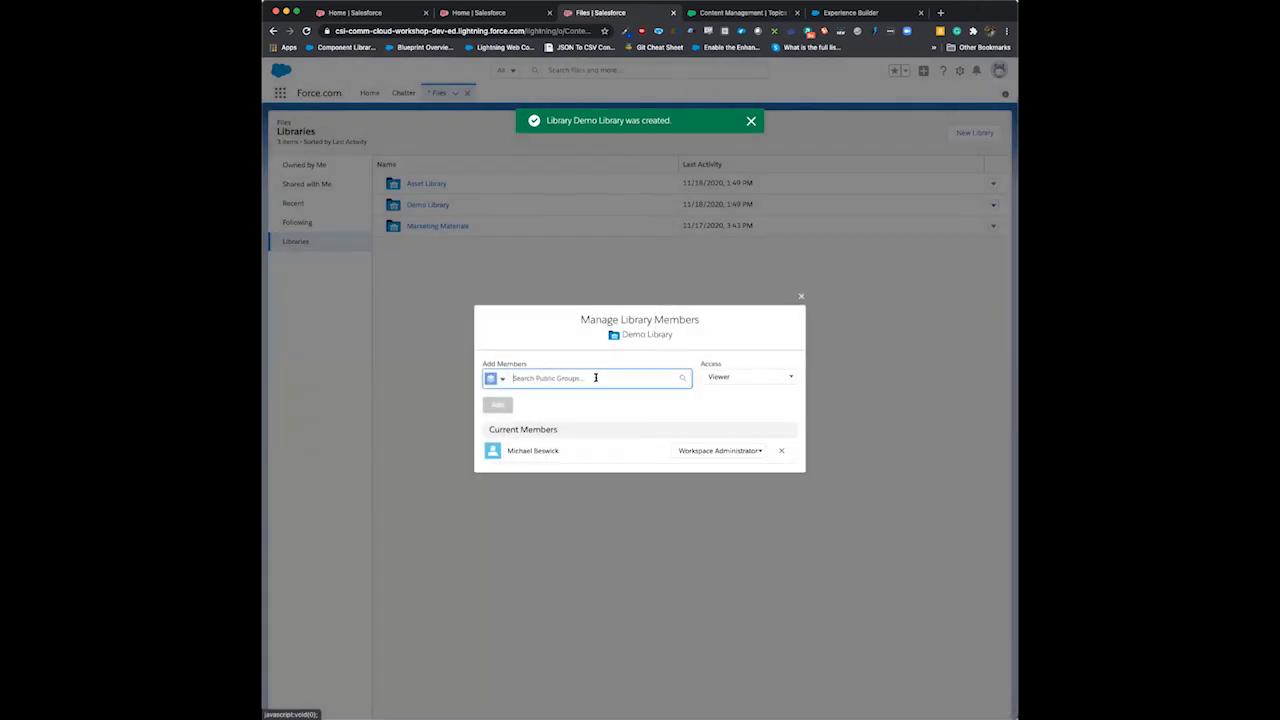
pyautogui.write('demo')
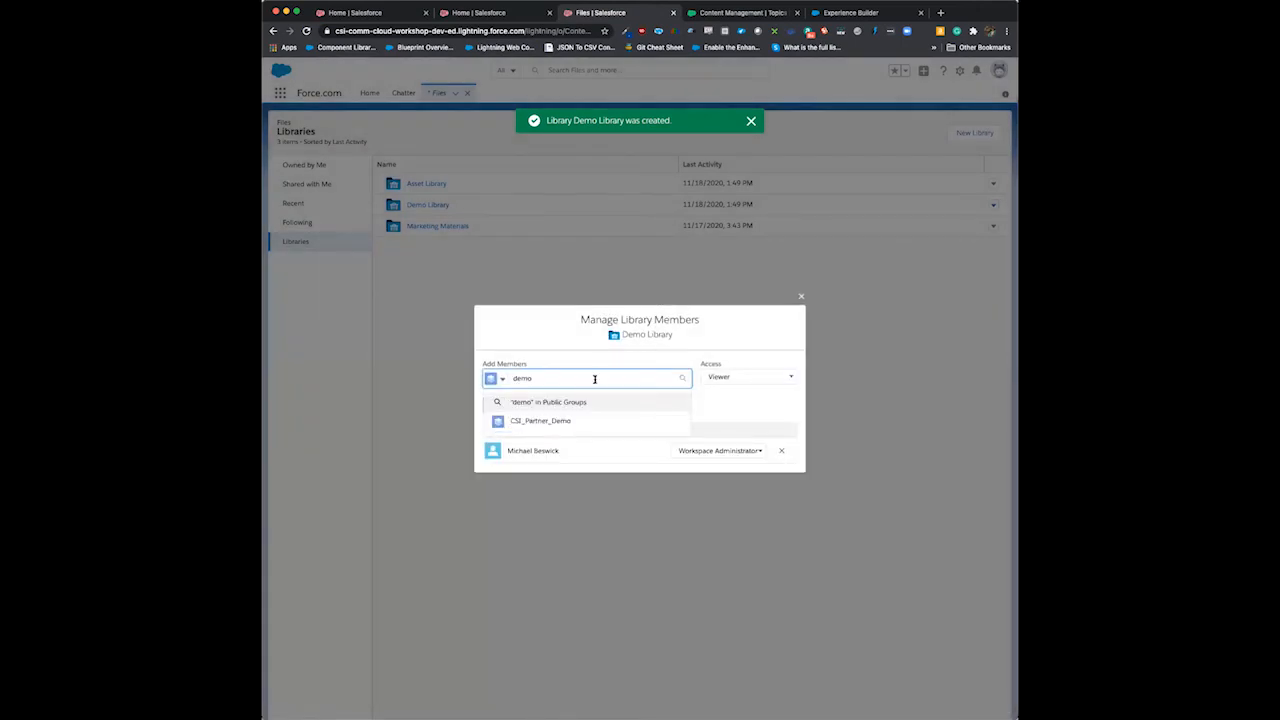
pyautogui.click(545, 421)
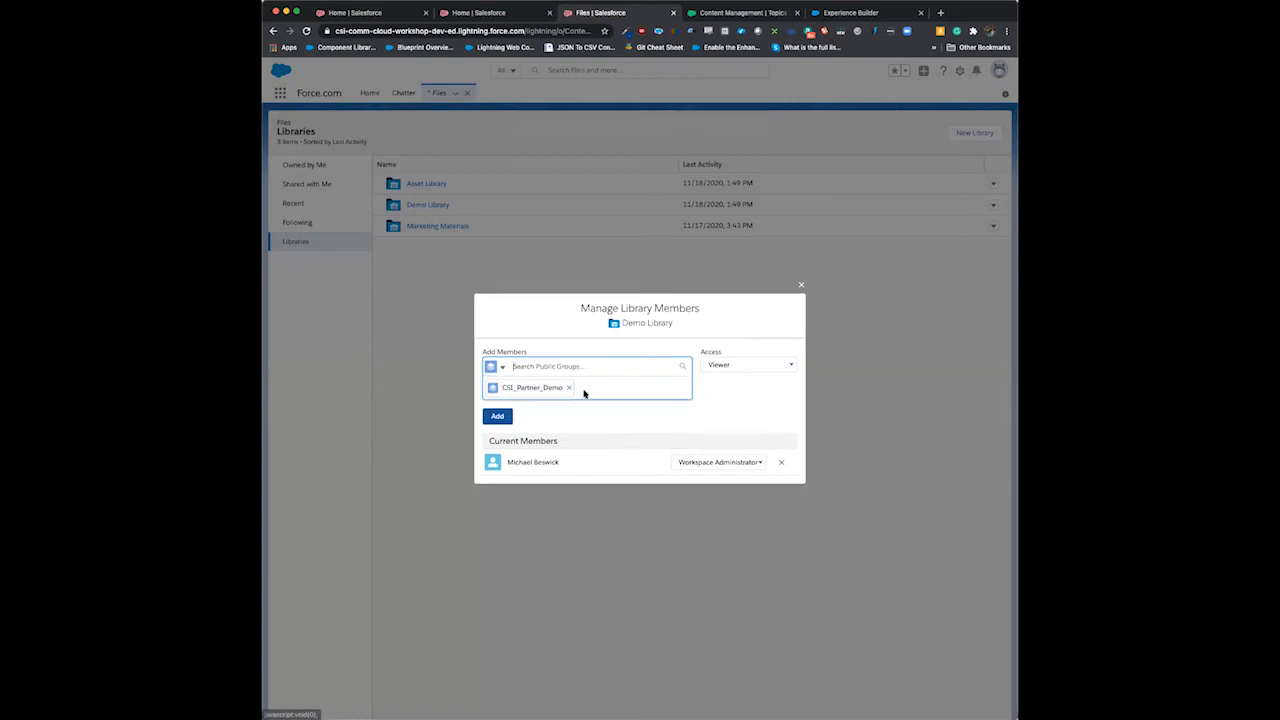
pyautogui.click(497, 406)
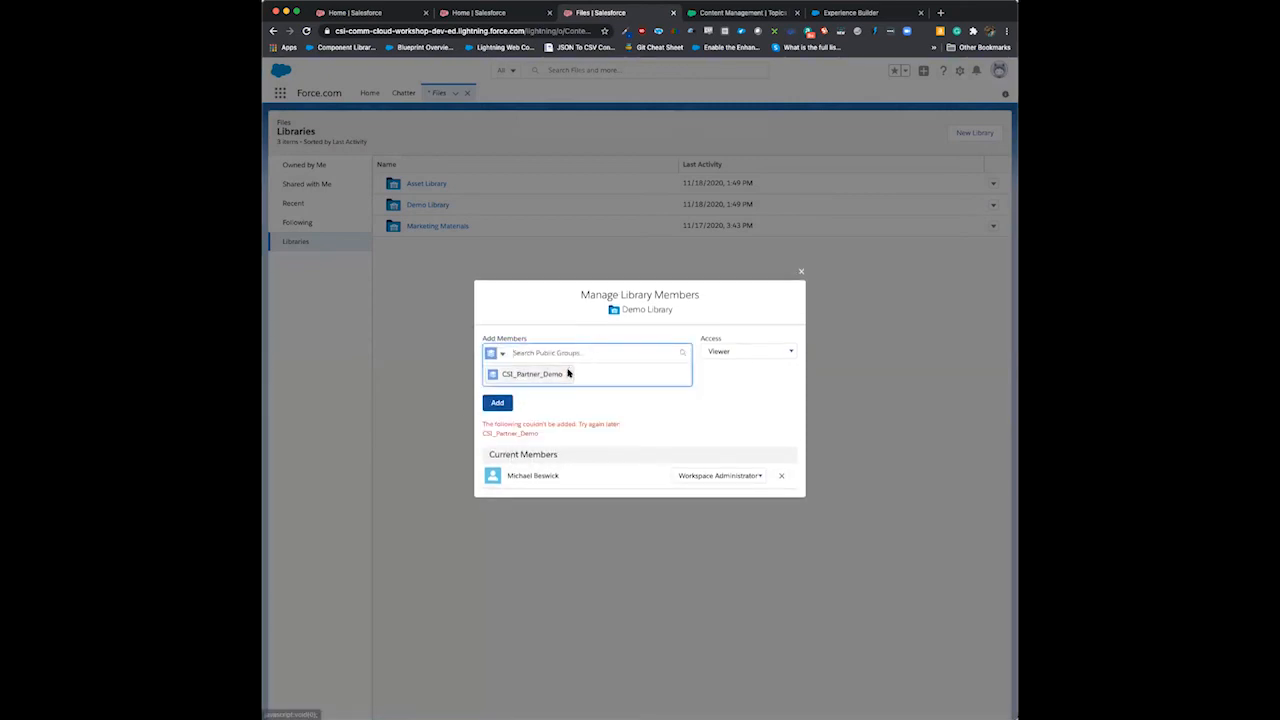
pyautogui.click(569, 374)
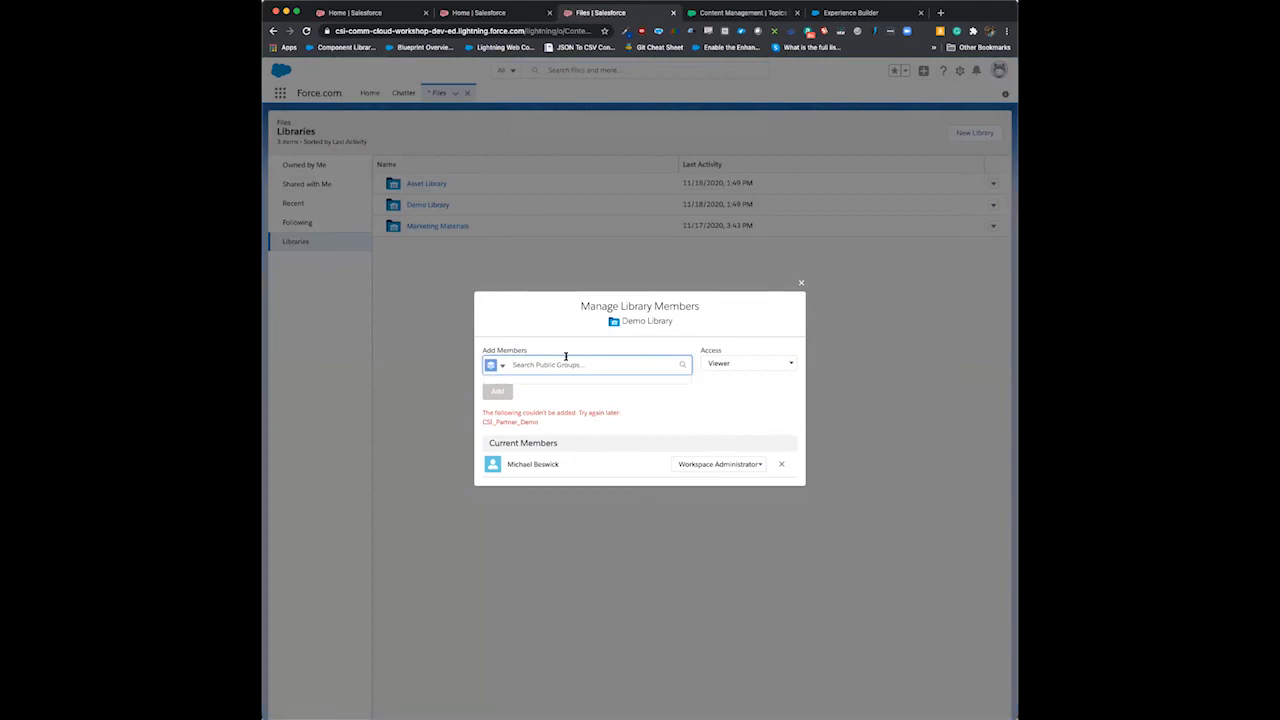
# - Look up people instead of public groups and add Demo Contact as a Demo Library member with Viewer access
pyautogui.click(495, 365)
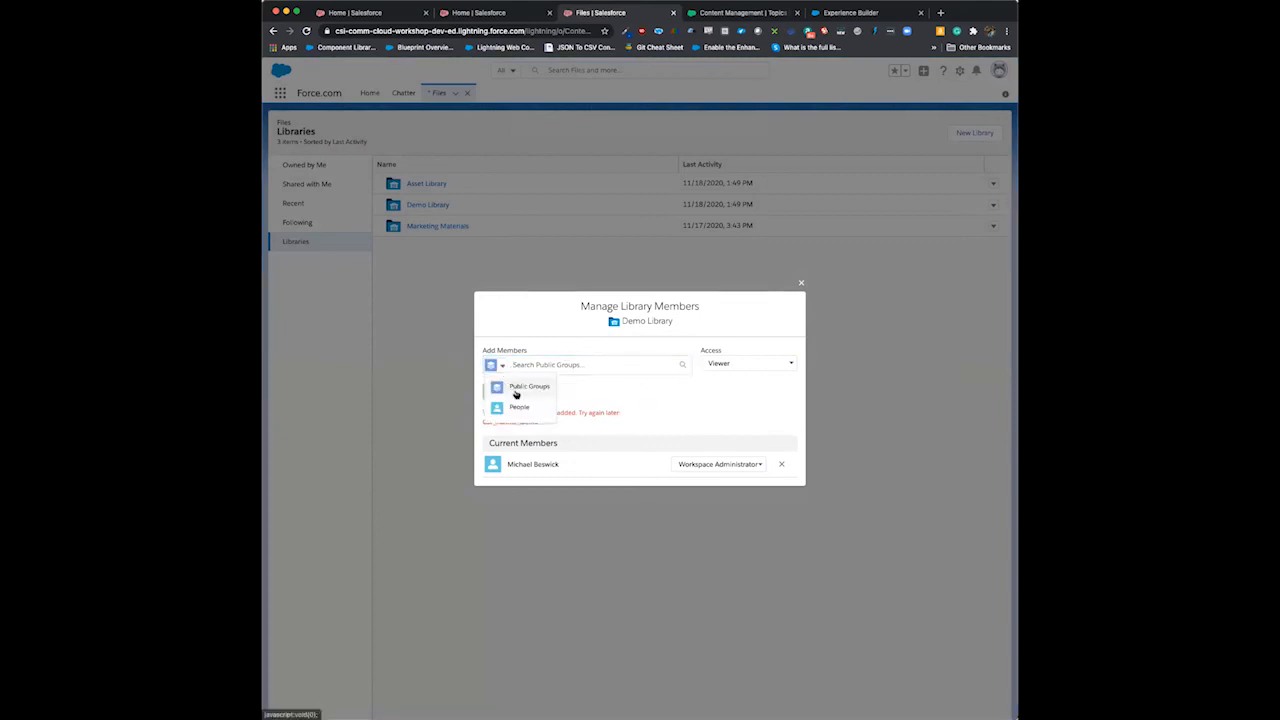
pyautogui.click(518, 407)
pyautogui.click(527, 365)
pyautogui.write('demo con')
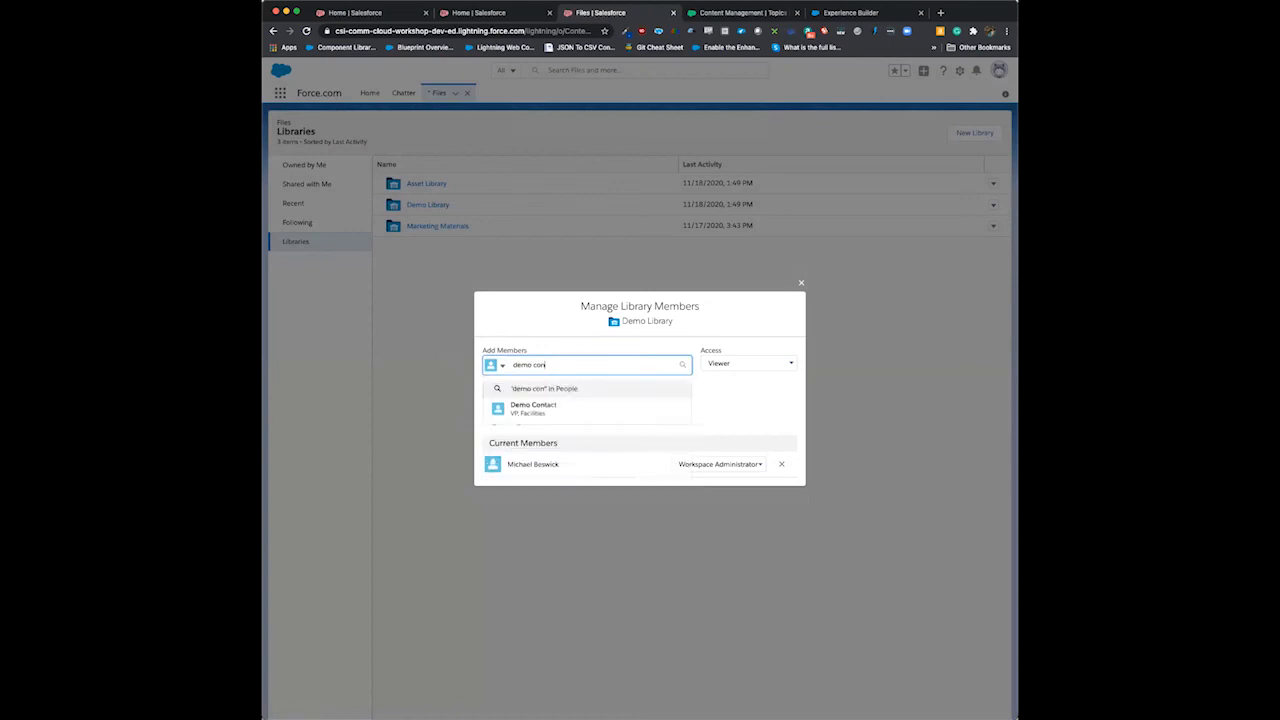
pyautogui.click(521, 408)
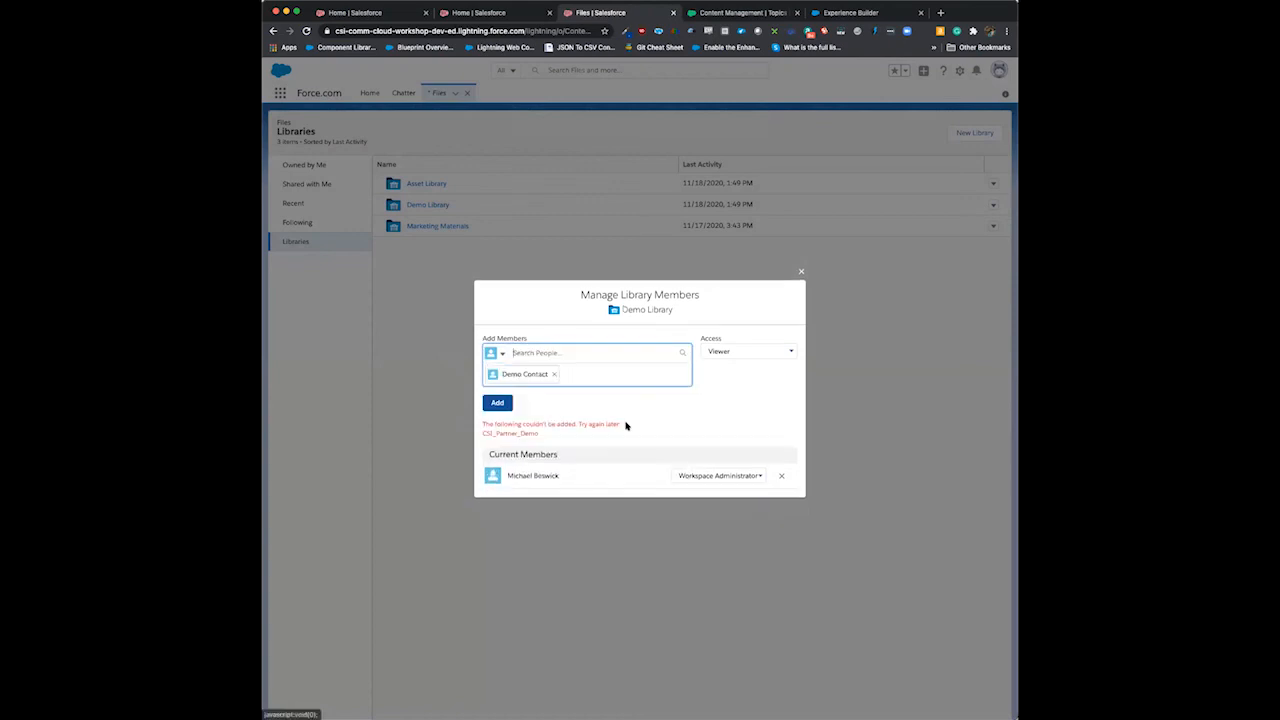
pyautogui.click(503, 404)
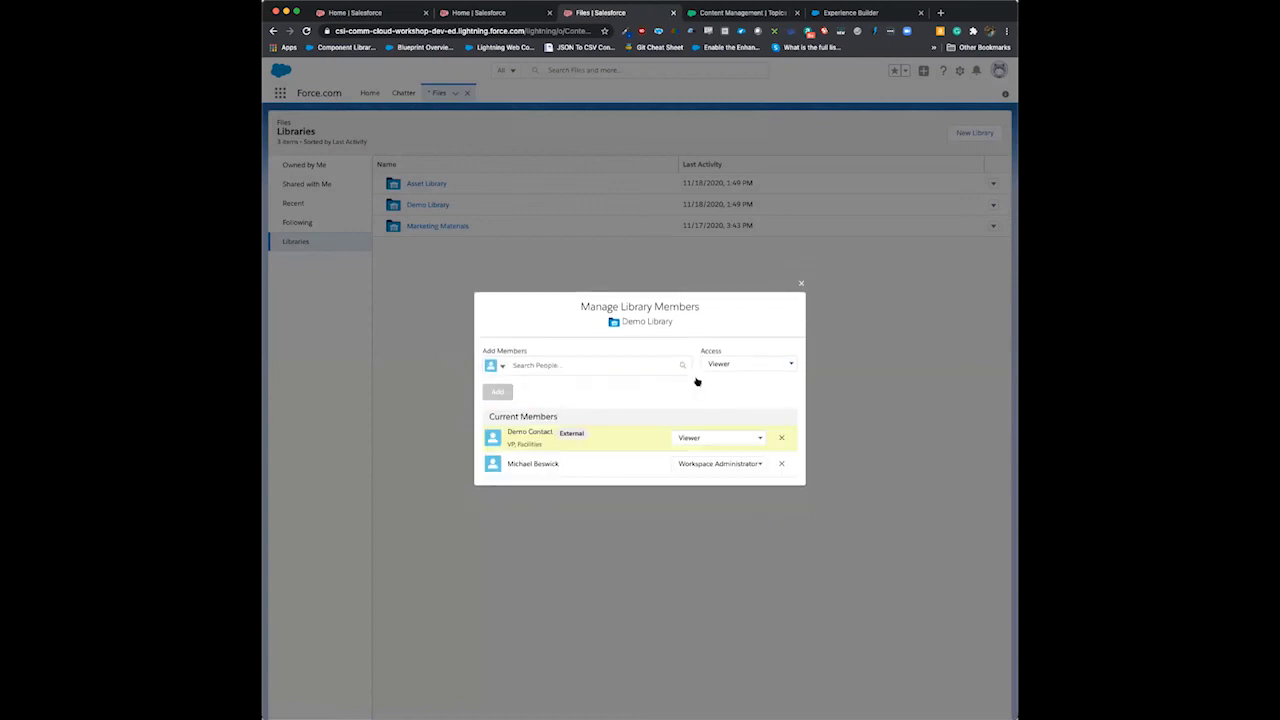
# - Change Demo Contact's access to Author and close the library member management
pyautogui.click(760, 440)
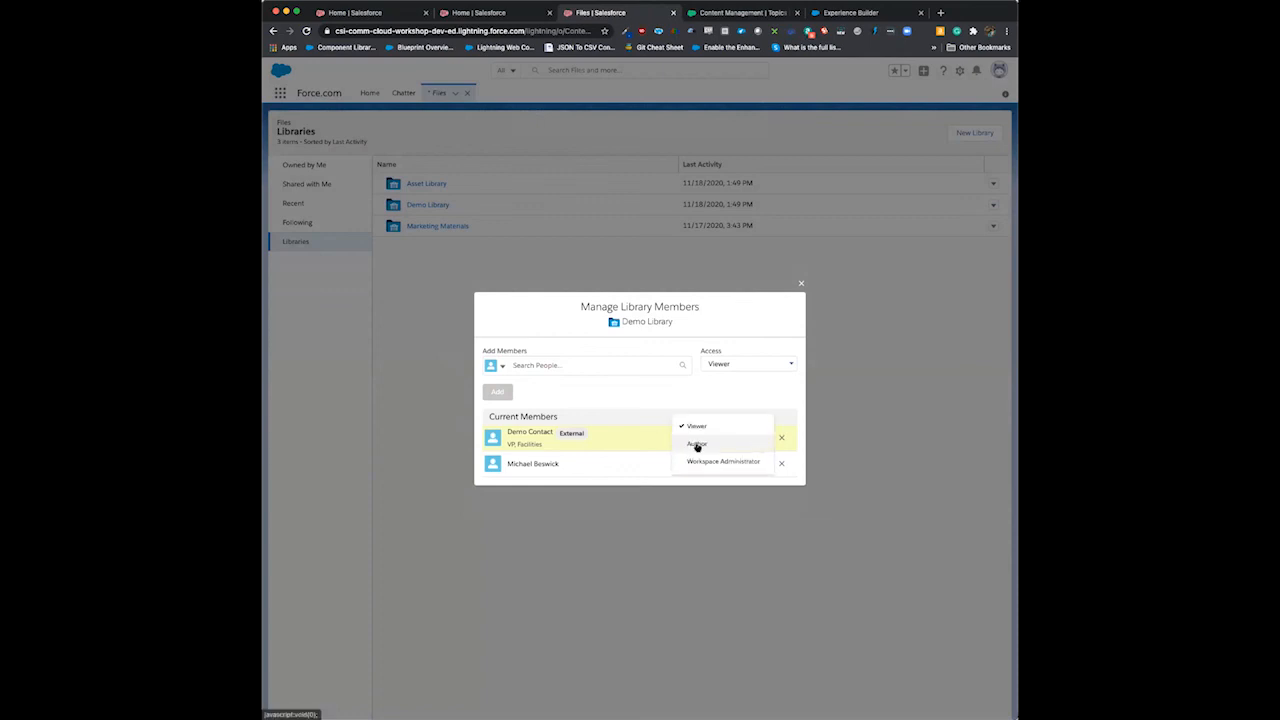
pyautogui.click(706, 445)
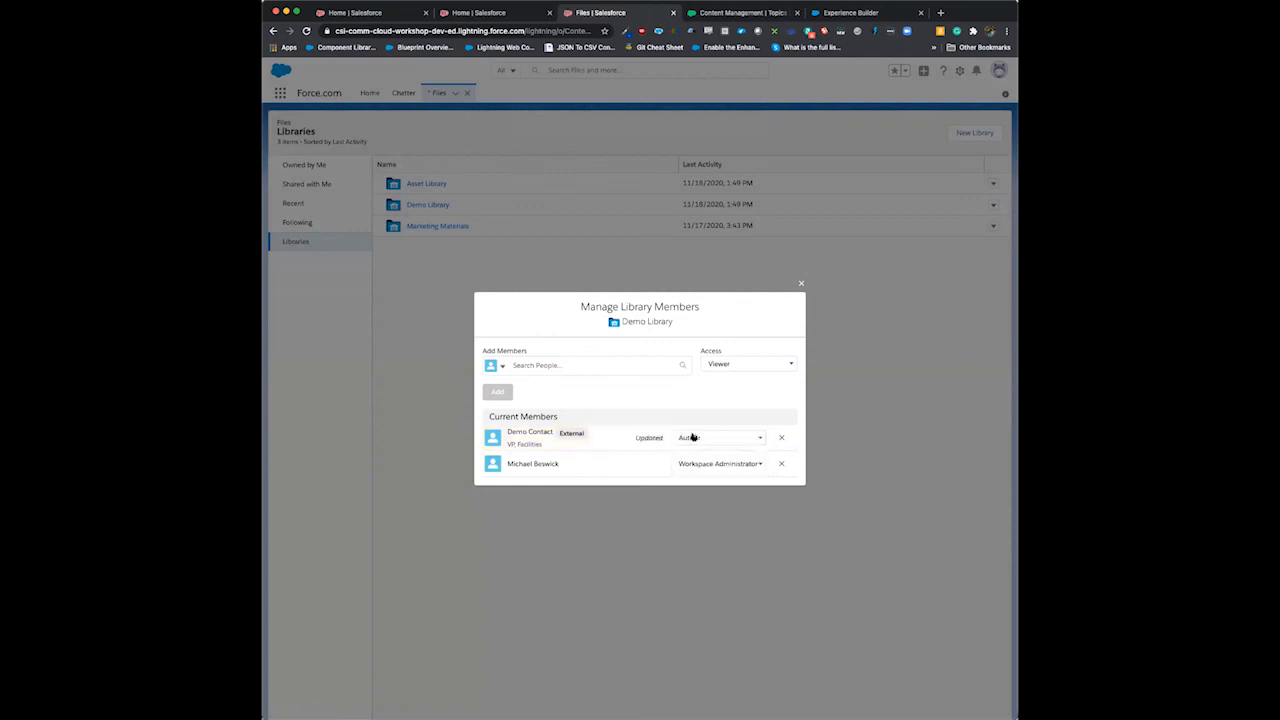
pyautogui.click(708, 437)
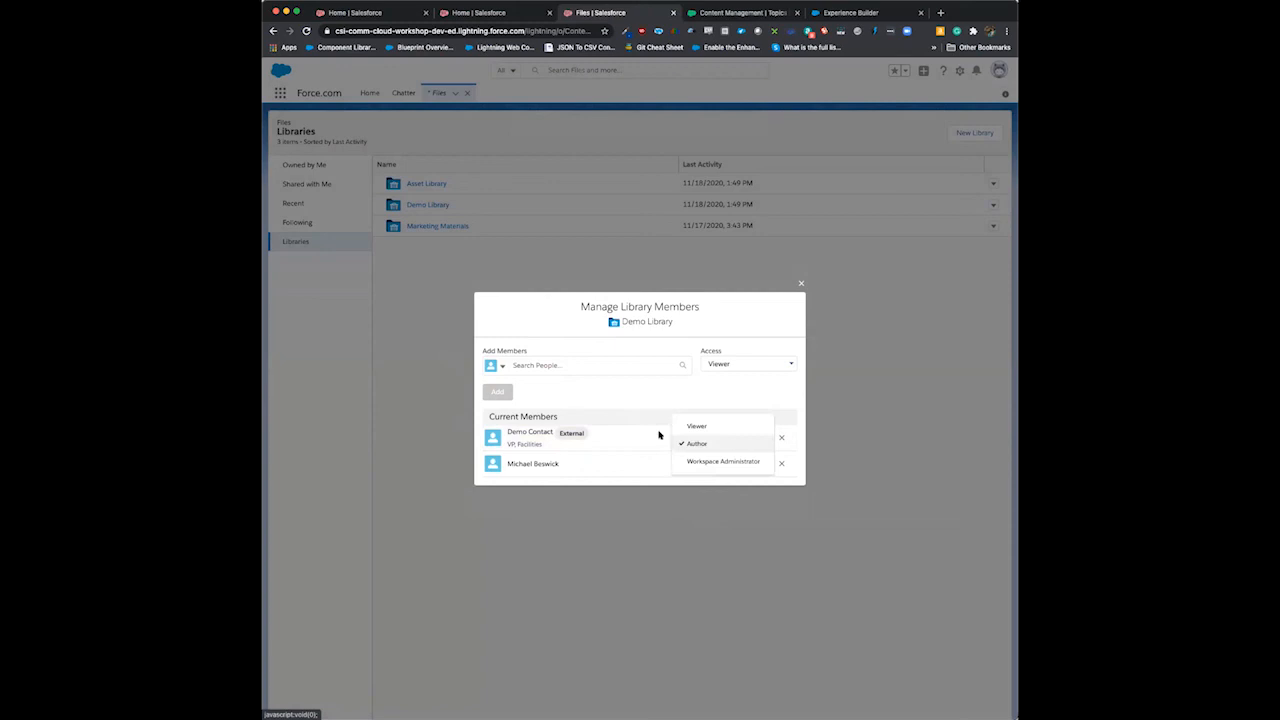
pyautogui.click(800, 284)
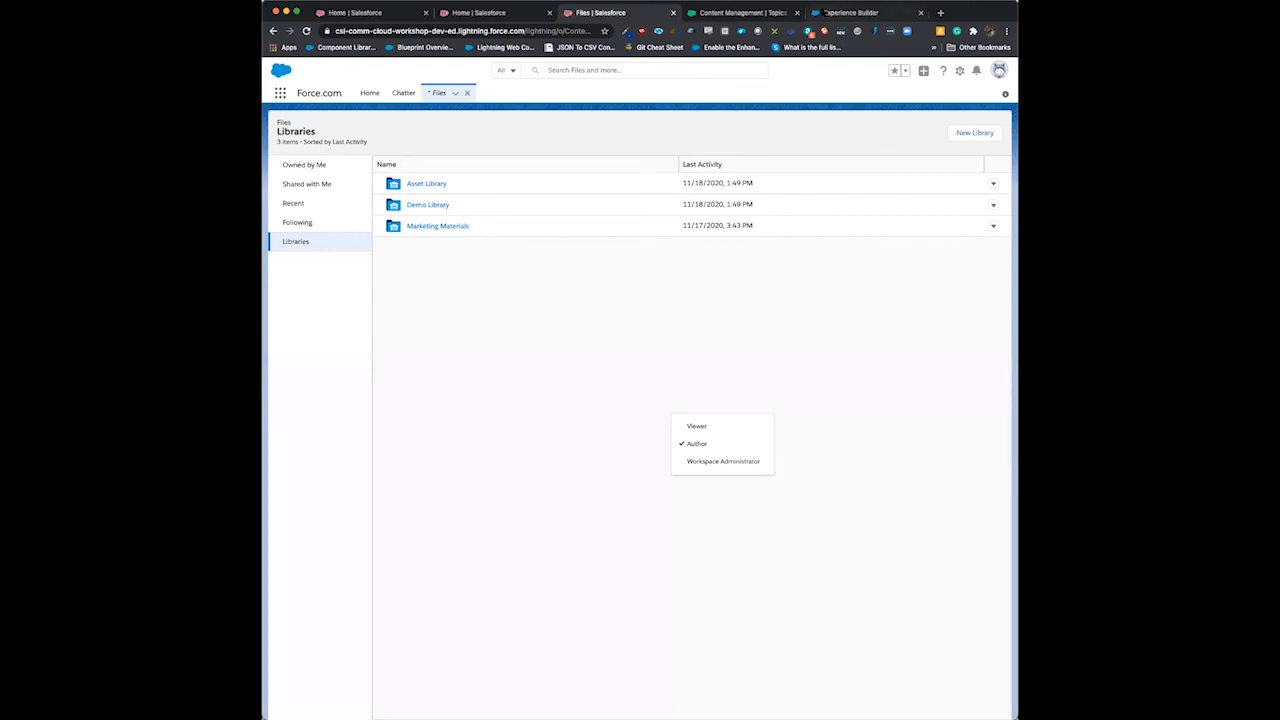
# - Switch to Experience Builder, search the community pages for "file list" and open the File List page
pyautogui.click(828, 13)
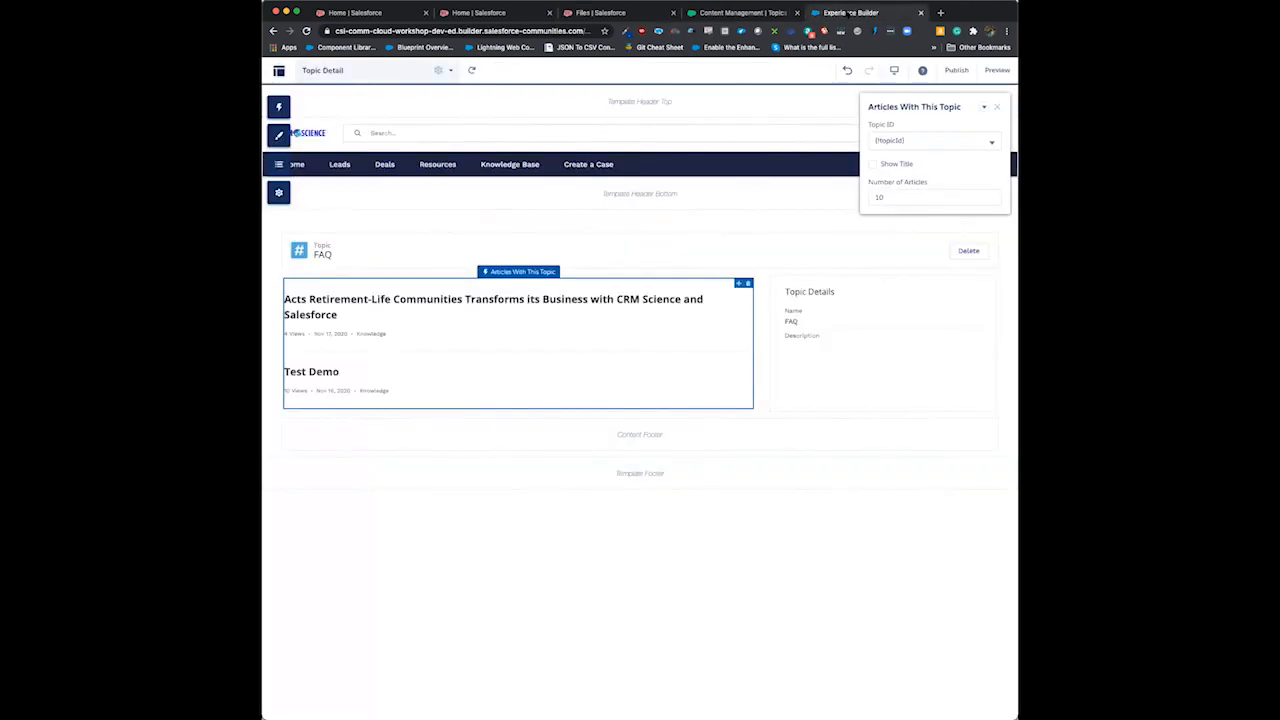
pyautogui.click(449, 73)
pyautogui.click(371, 135)
pyautogui.write('file li')
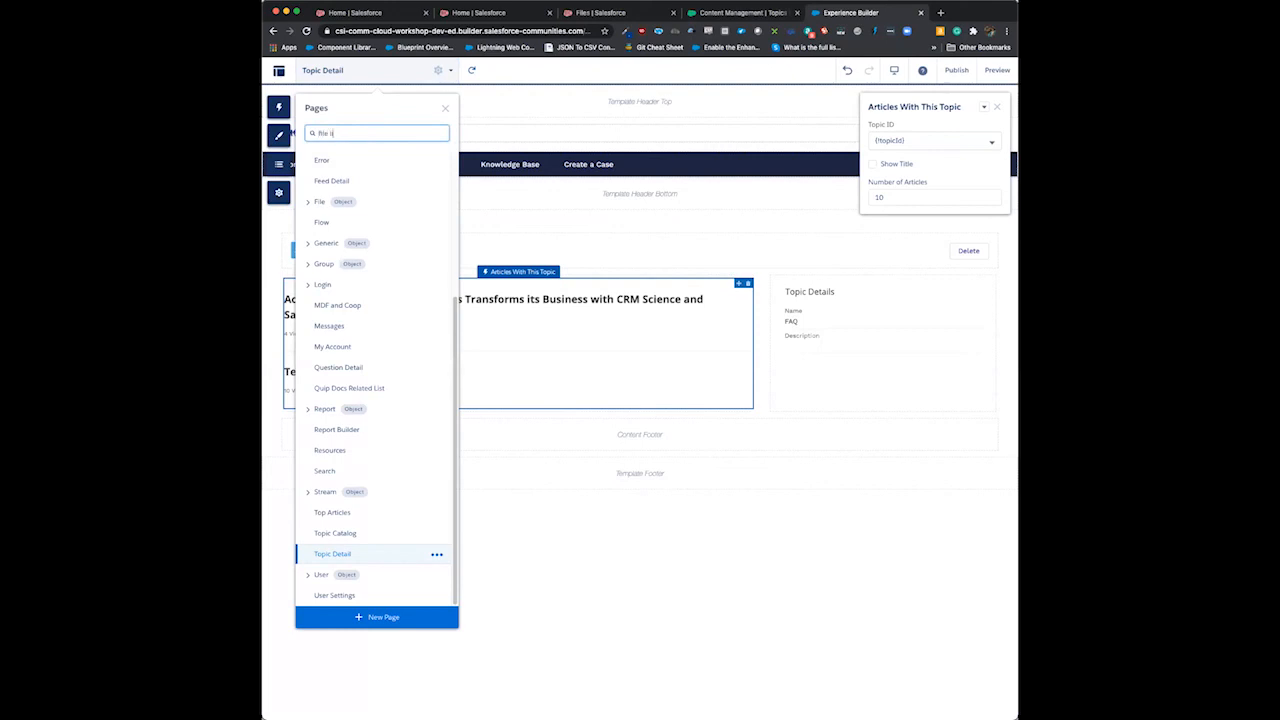
pyautogui.write('st')
pyautogui.click(328, 174)
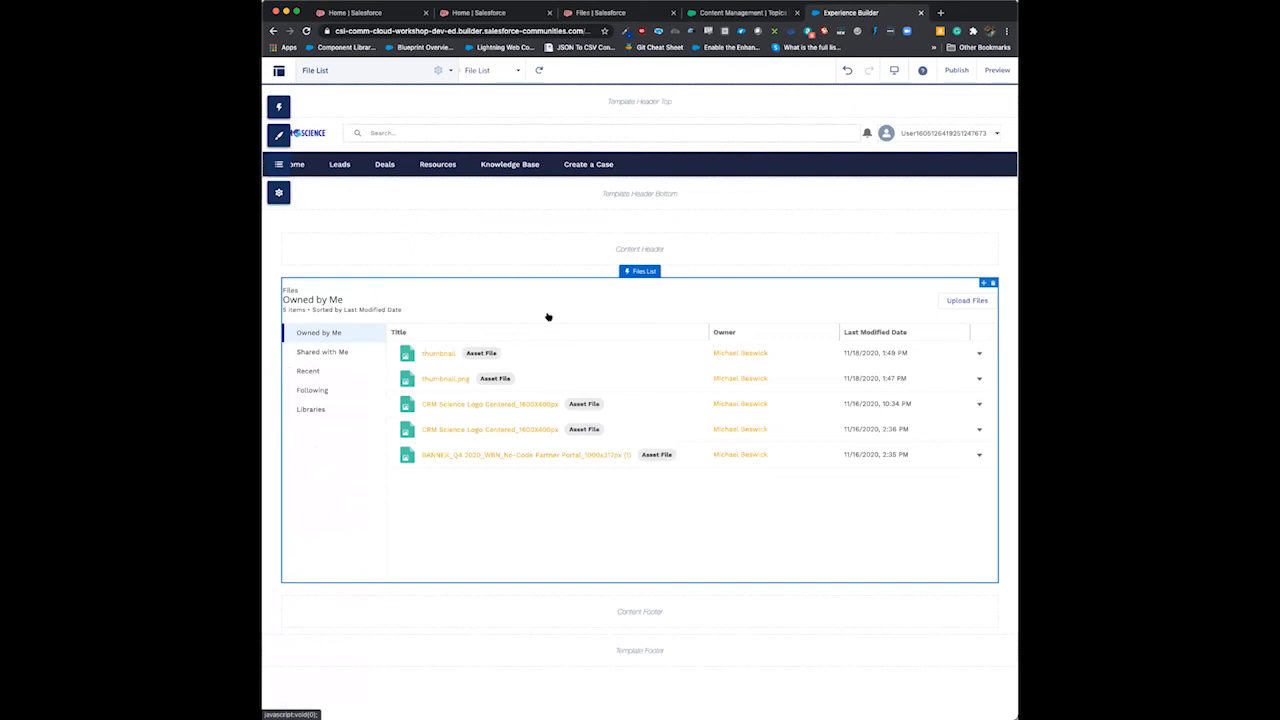
# - Replace the Files List component on the File List page with the Libraries component in the Content region
pyautogui.click(992, 285)
pyautogui.click(772, 422)
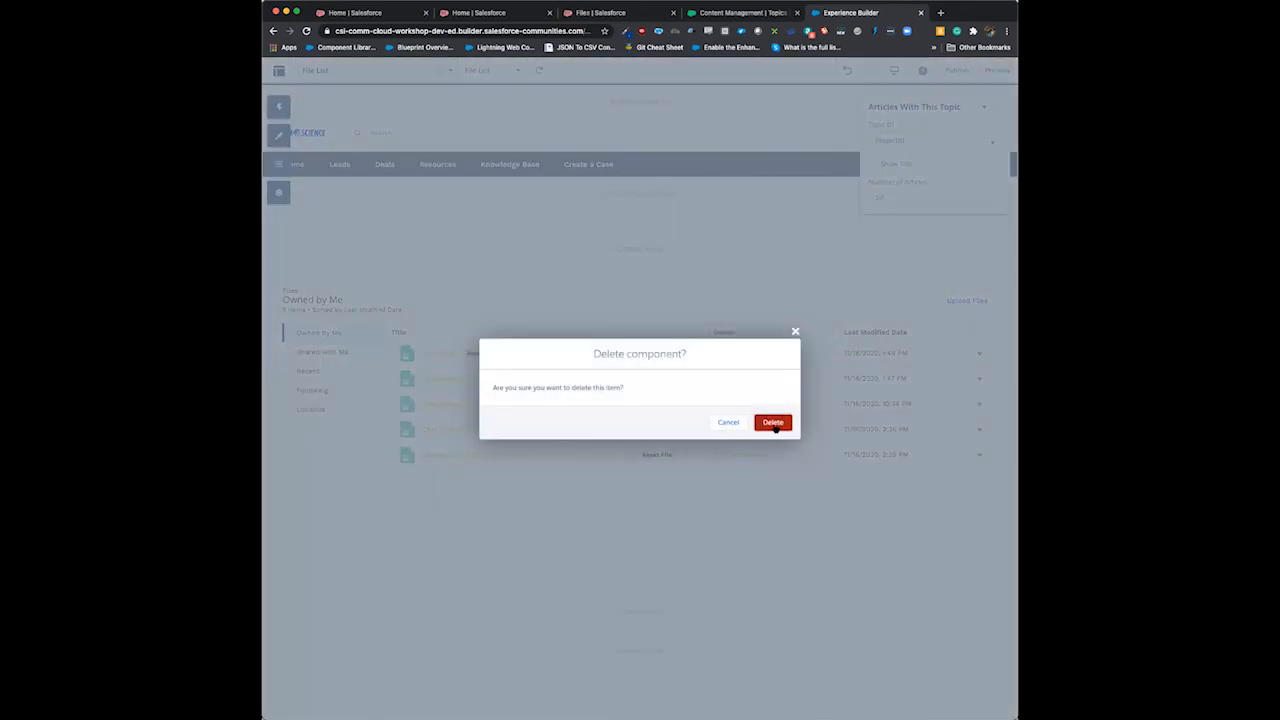
pyautogui.click(279, 106)
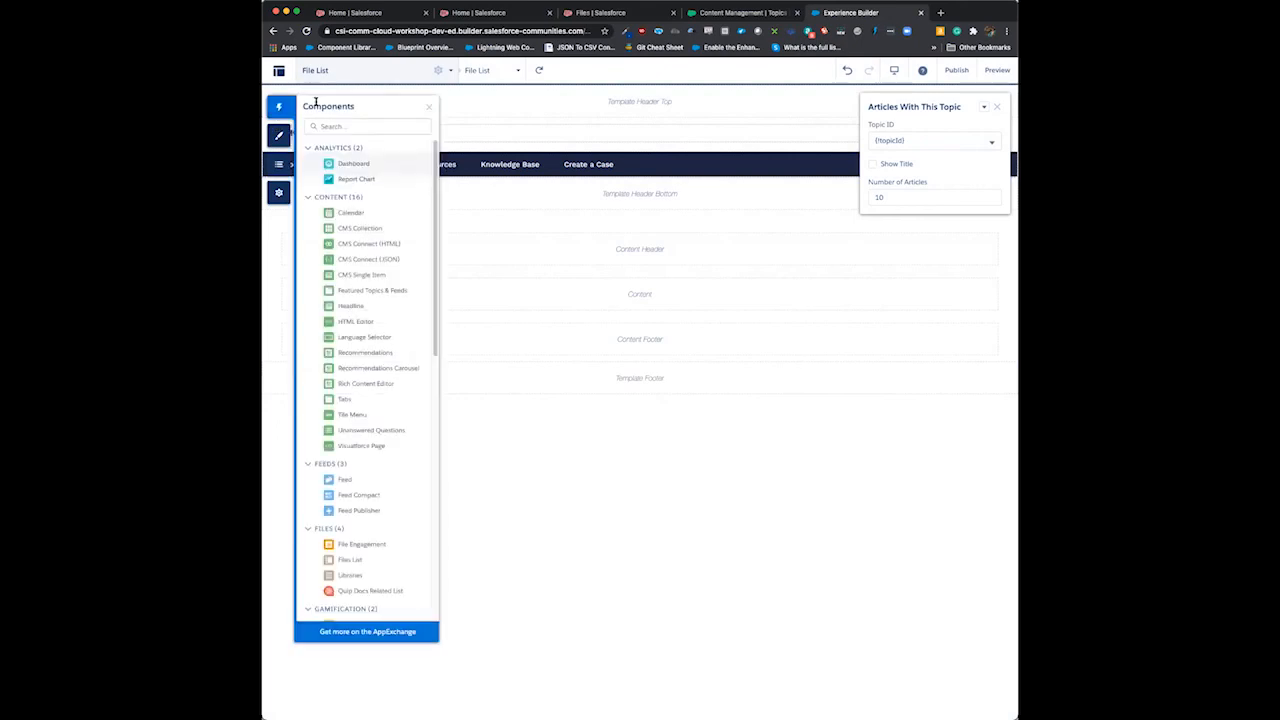
pyautogui.click(346, 125)
pyautogui.write('libr')
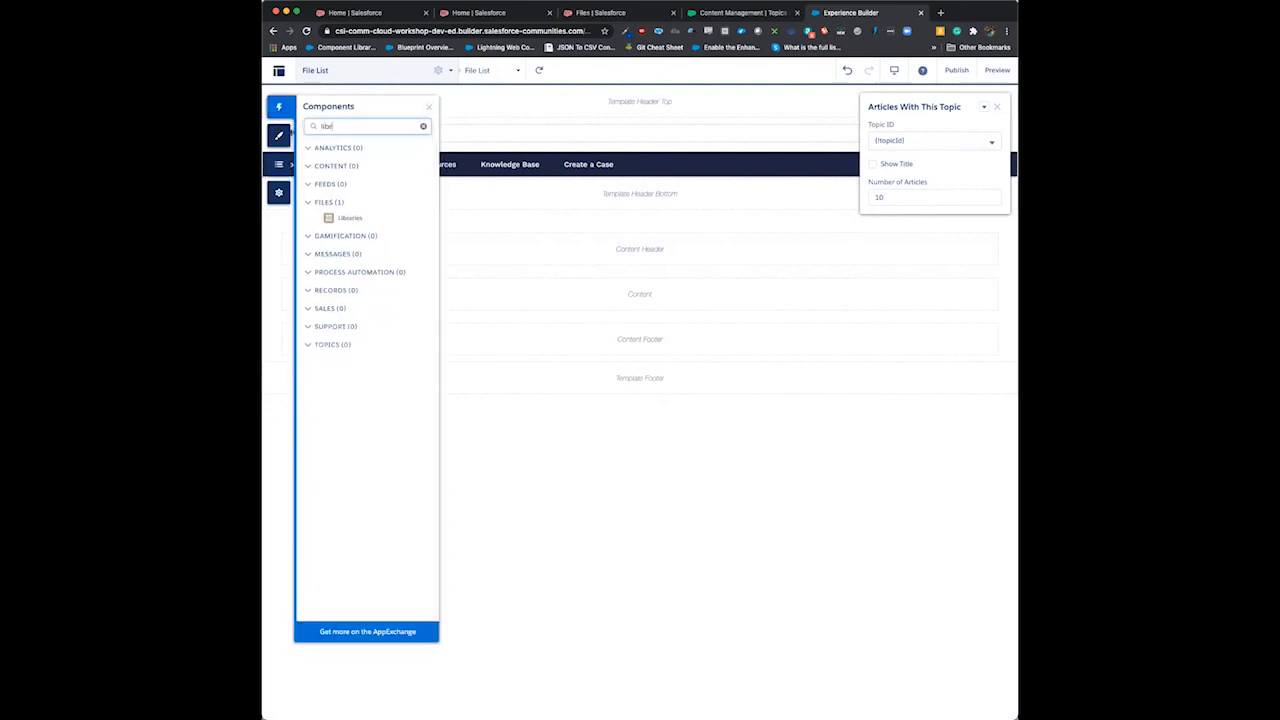
pyautogui.moveTo(352, 217); pyautogui.dragTo(606, 294)
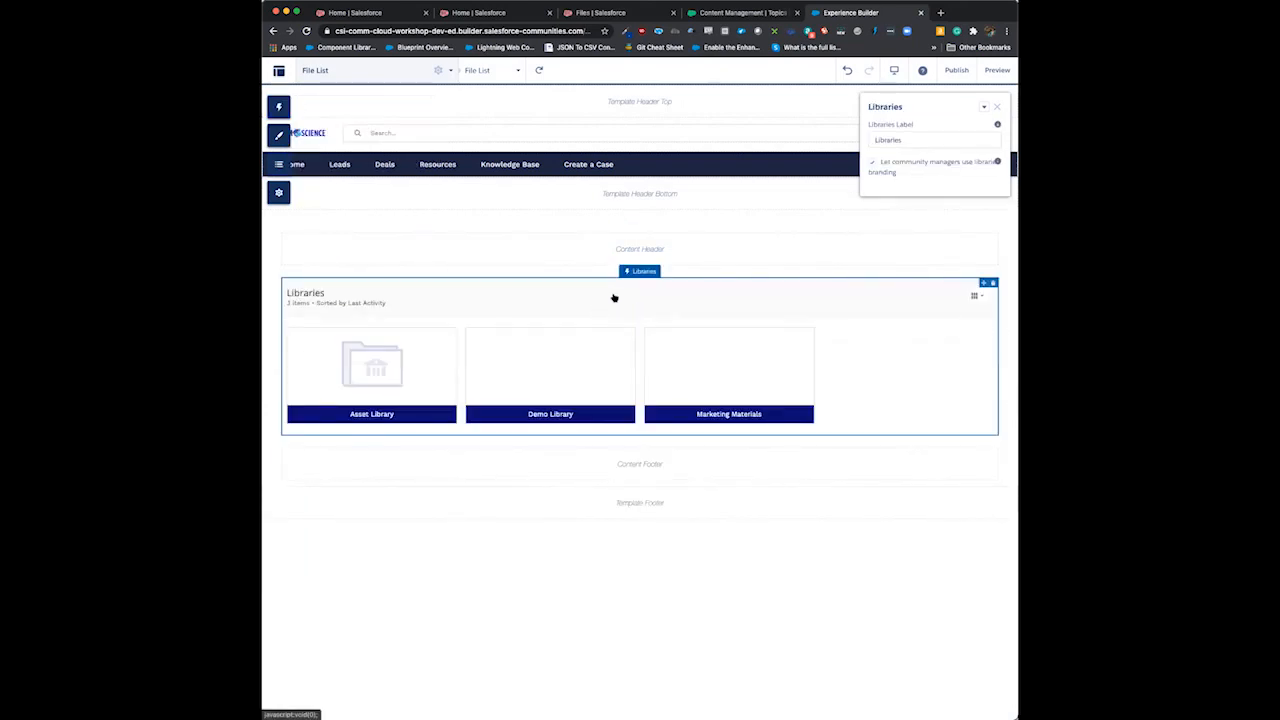
# - Publish the community changes and dismiss the publishing confirmation
pyautogui.click(956, 69)
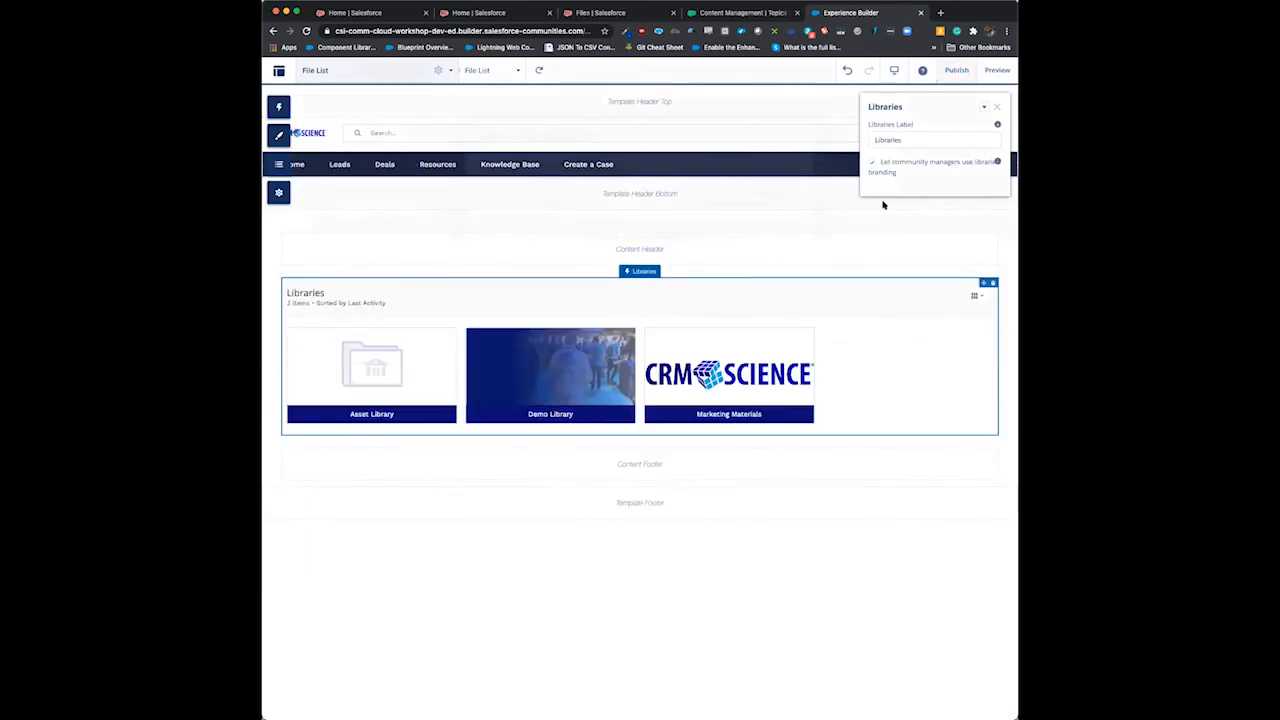
pyautogui.click(757, 304)
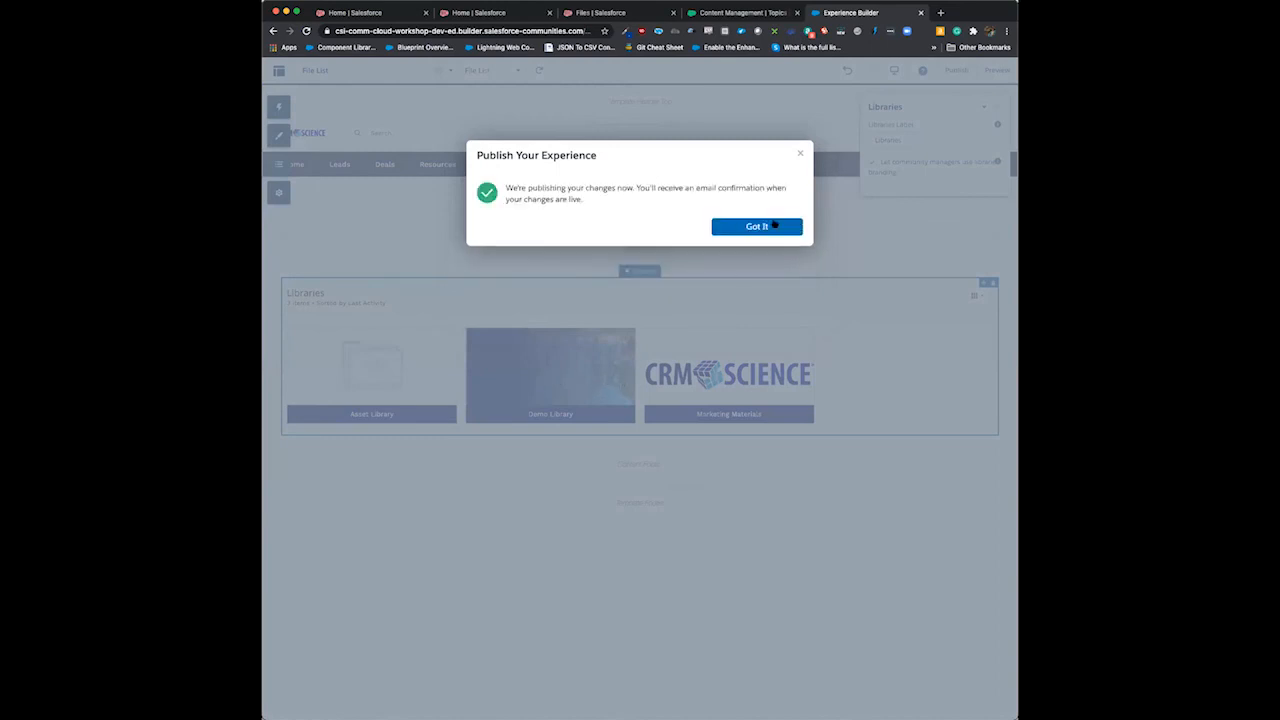
pyautogui.click(766, 228)
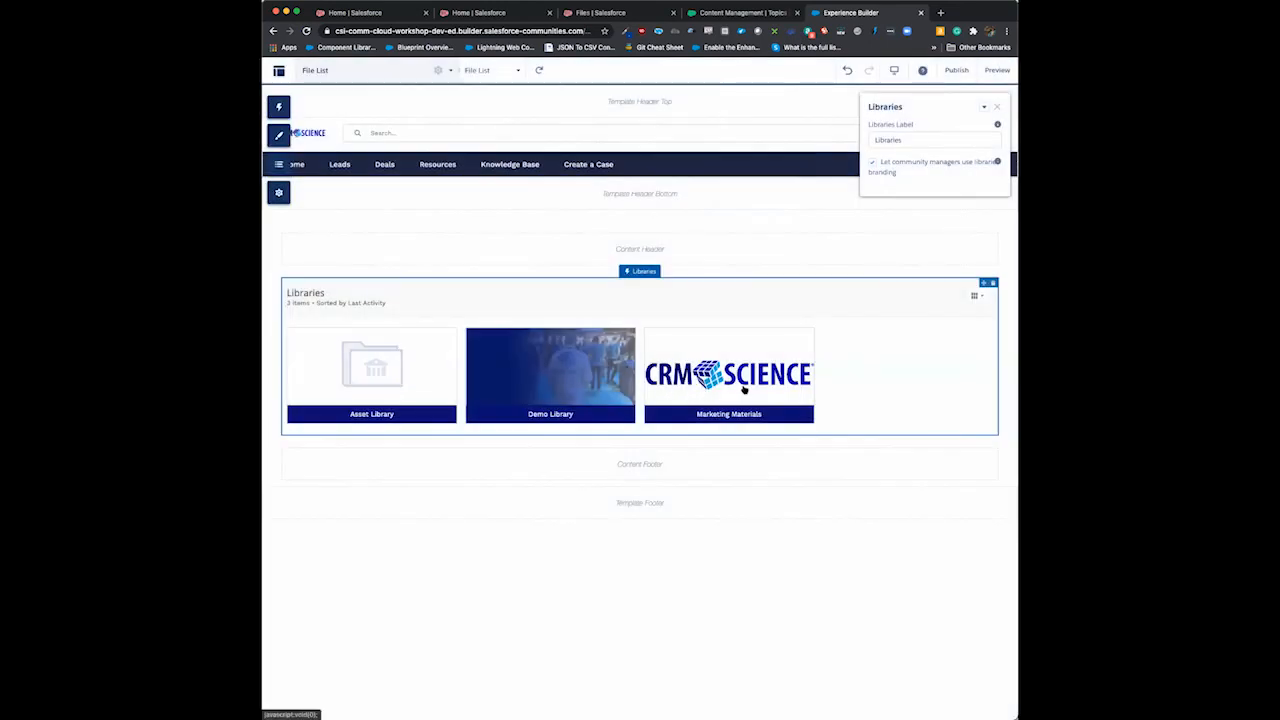